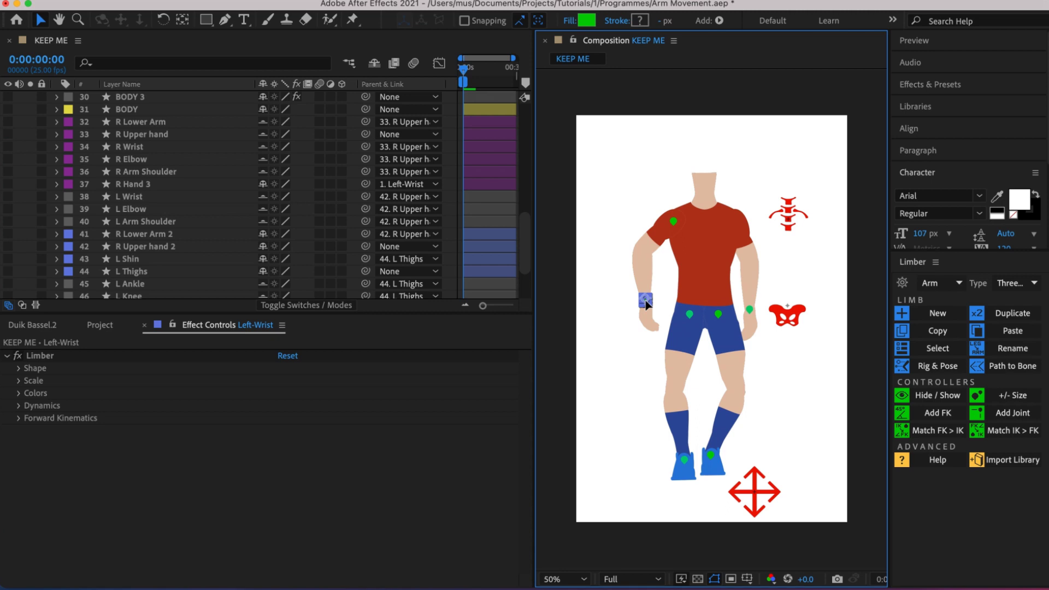
- Drag the left wrist to bend and straighten the arm, testing the rig
{"action": "mouse_move", "coordinate": [645, 304]}
{"action": "left_mouse_down"}
{"action": "mouse_move", "coordinate": [657, 272]}
{"action": "mouse_move", "coordinate": [642, 277]}
{"action": "mouse_move", "coordinate": [634, 334]}
{"action": "mouse_move", "coordinate": [646, 290]}
{"action": "mouse_move", "coordinate": [662, 311]}
{"action": "left_mouse_up"}
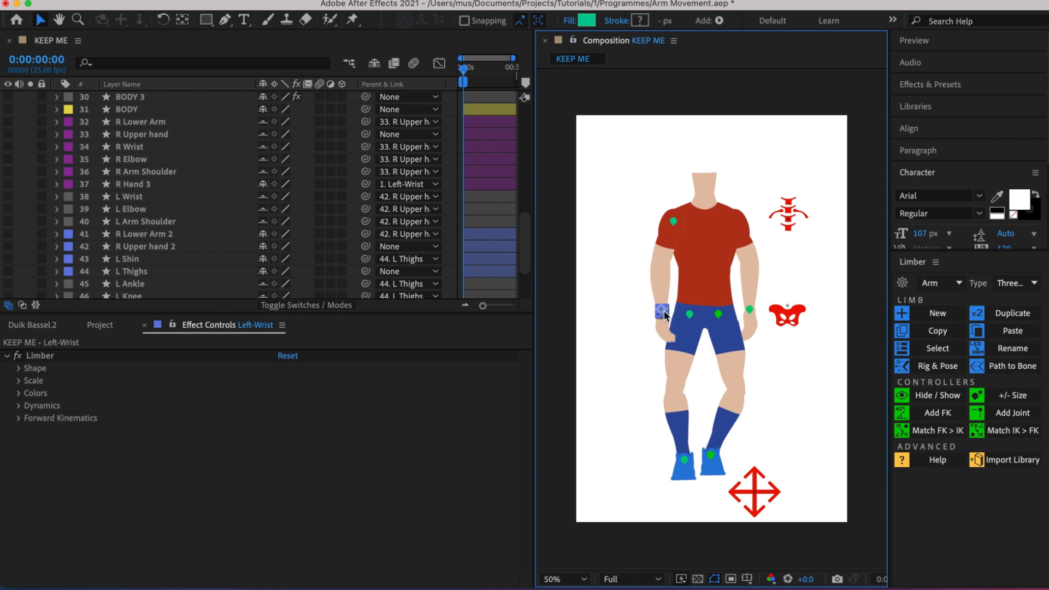
{"action": "left_click_drag", "start_coordinate": [665, 312], "coordinate": [640, 295]}
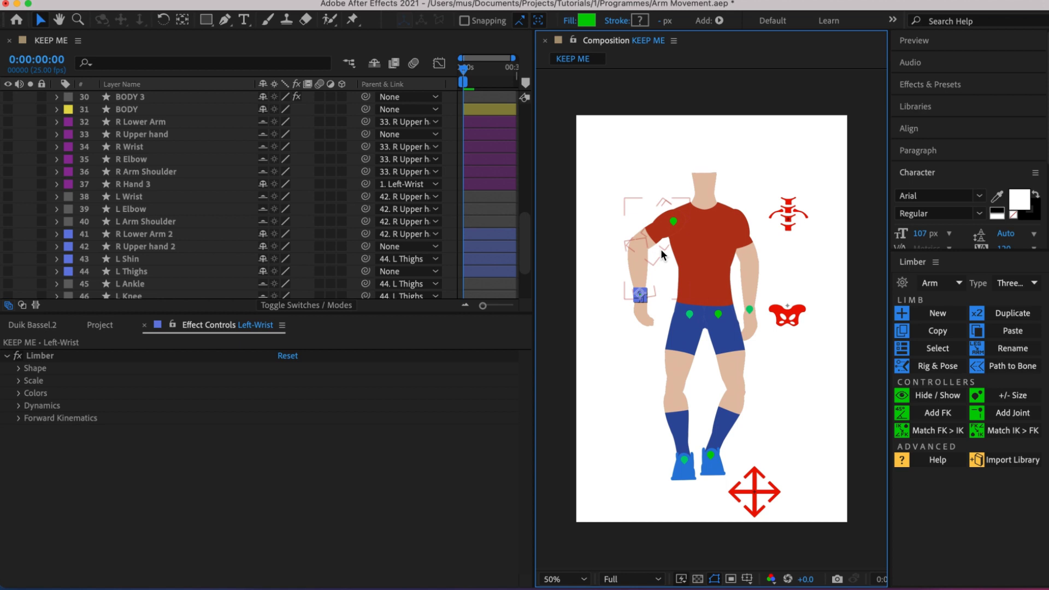
{"action": "left_click_drag", "start_coordinate": [640, 295], "coordinate": [653, 313]}
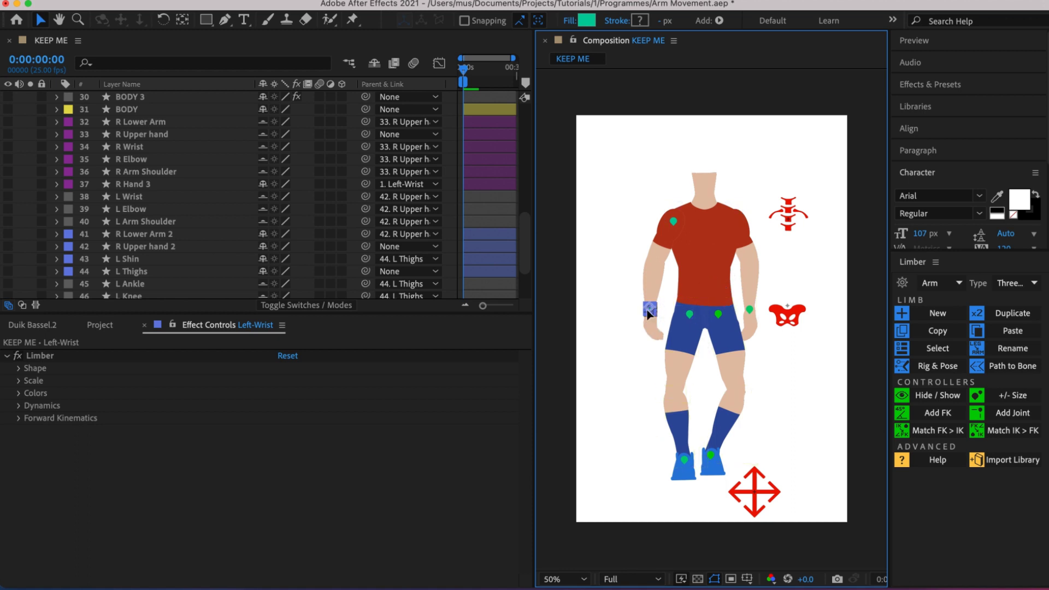
{"action": "left_click_drag", "start_coordinate": [646, 310], "coordinate": [649, 316]}
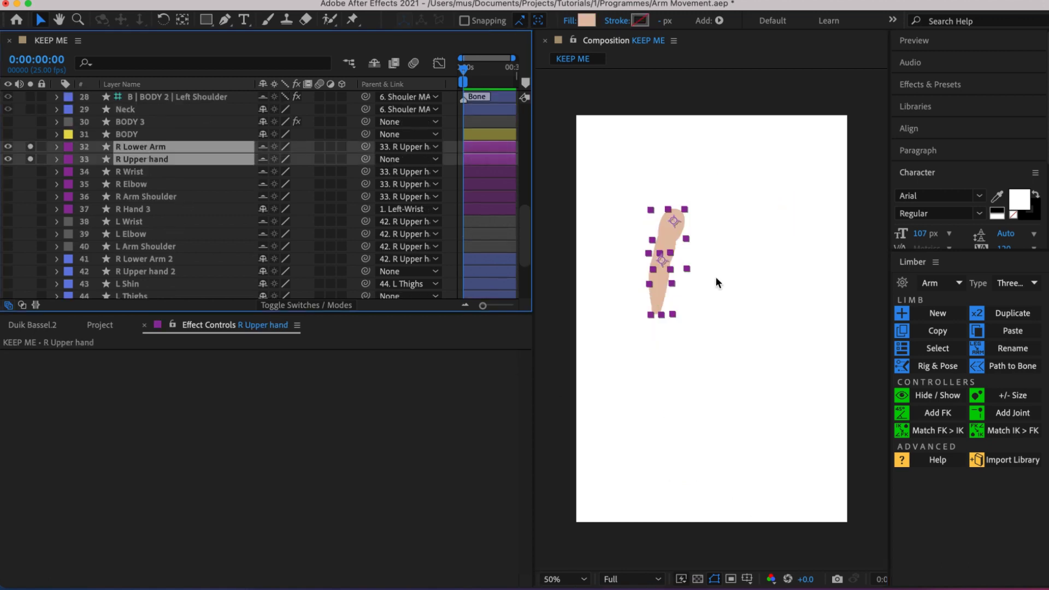
- Hide the path outlines and solo the R Wrist, R Elbow and R Arm Shoulder layers
{"action": "key", "text": "super+shift+h"}
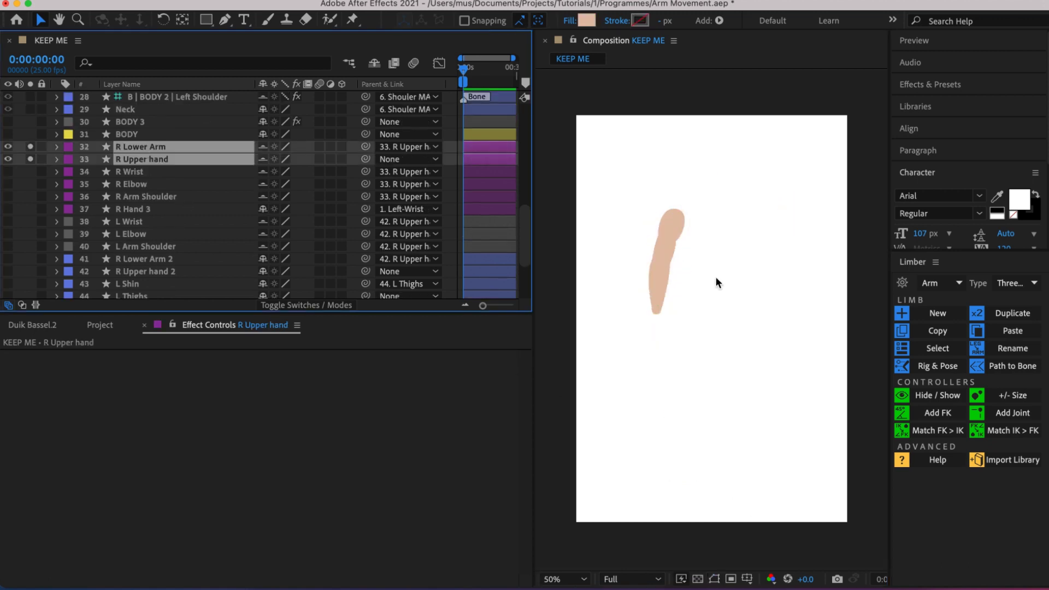
{"action": "left_click", "coordinate": [8, 171]}
{"action": "left_click", "coordinate": [30, 171]}
{"action": "left_click", "coordinate": [30, 184]}
{"action": "left_click", "coordinate": [30, 196]}
{"action": "left_click", "coordinate": [31, 196]}
{"action": "left_click", "coordinate": [30, 197]}
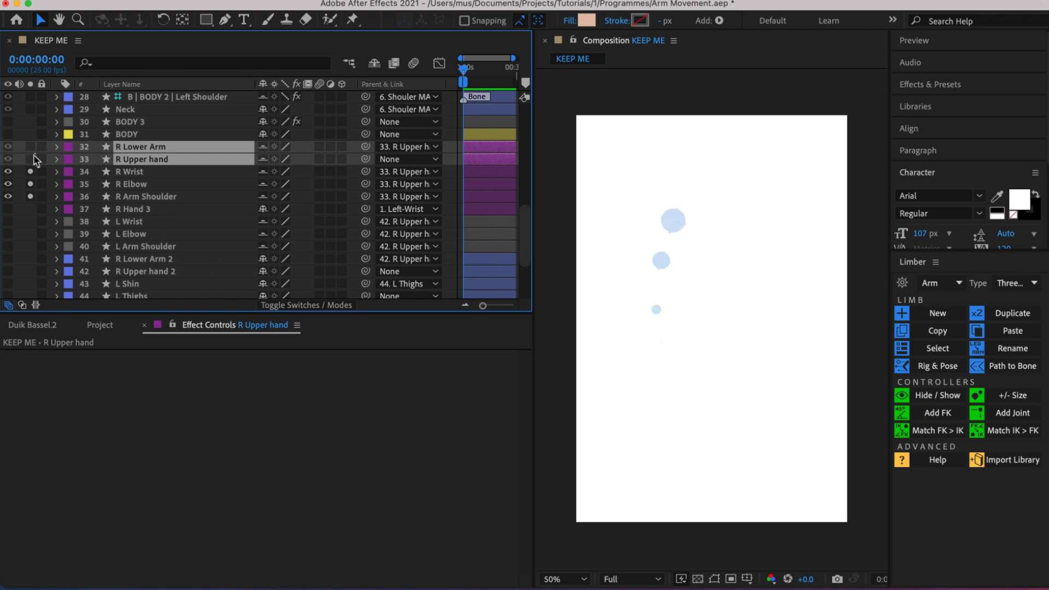
- Try soloing the R Upper hand and R Lower Arm pieces, then show the whole character again
{"action": "left_click_drag", "start_coordinate": [31, 159], "coordinate": [31, 147]}
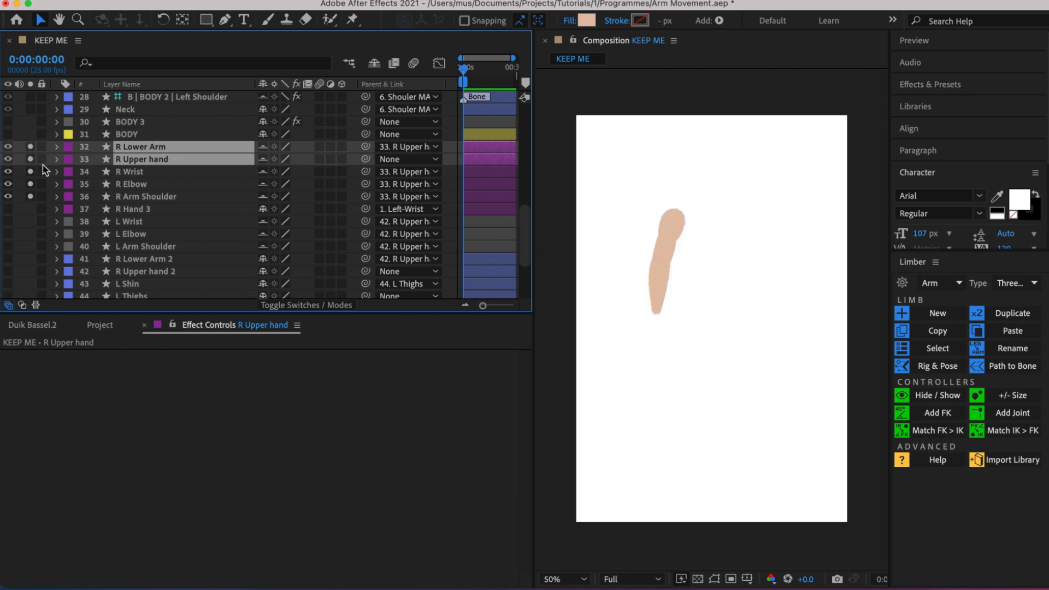
{"action": "left_click", "coordinate": [31, 159]}
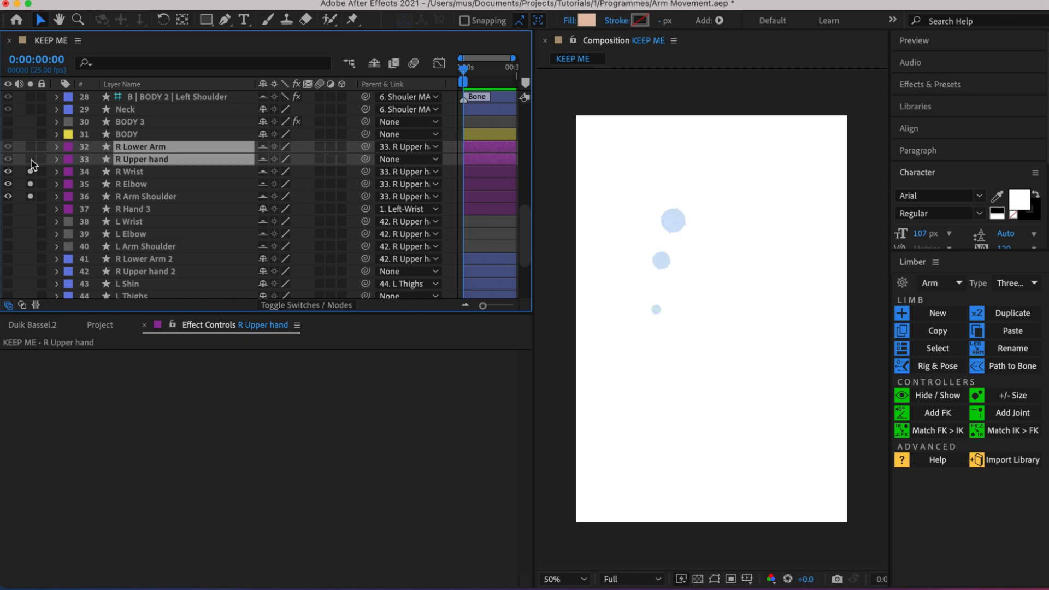
{"action": "key", "text": "super+z"}
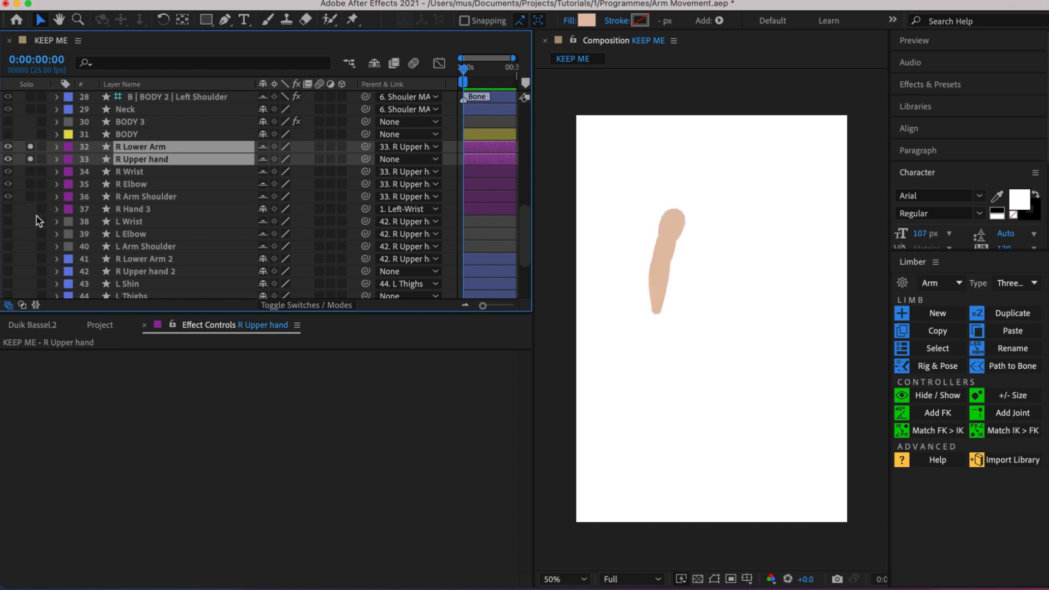
{"action": "key", "text": "super+z"}
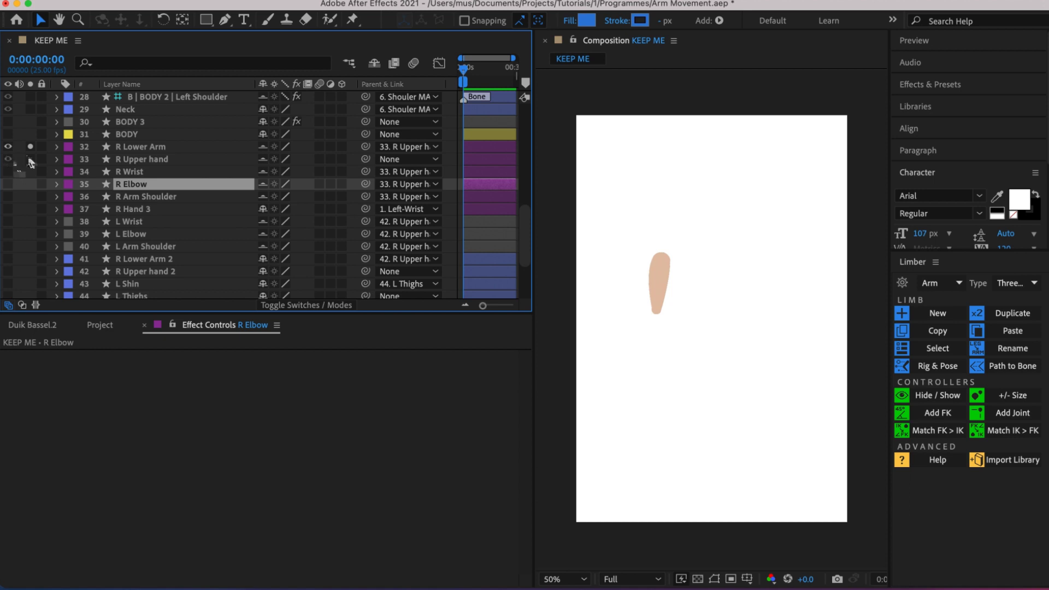
{"action": "left_click", "coordinate": [31, 159]}
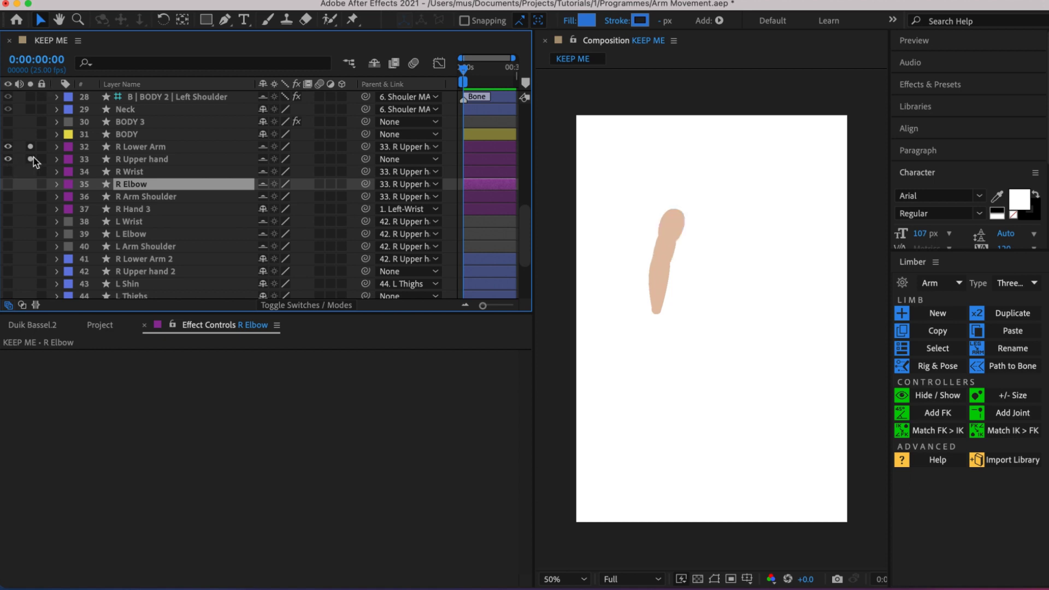
{"action": "left_click", "coordinate": [28, 147]}
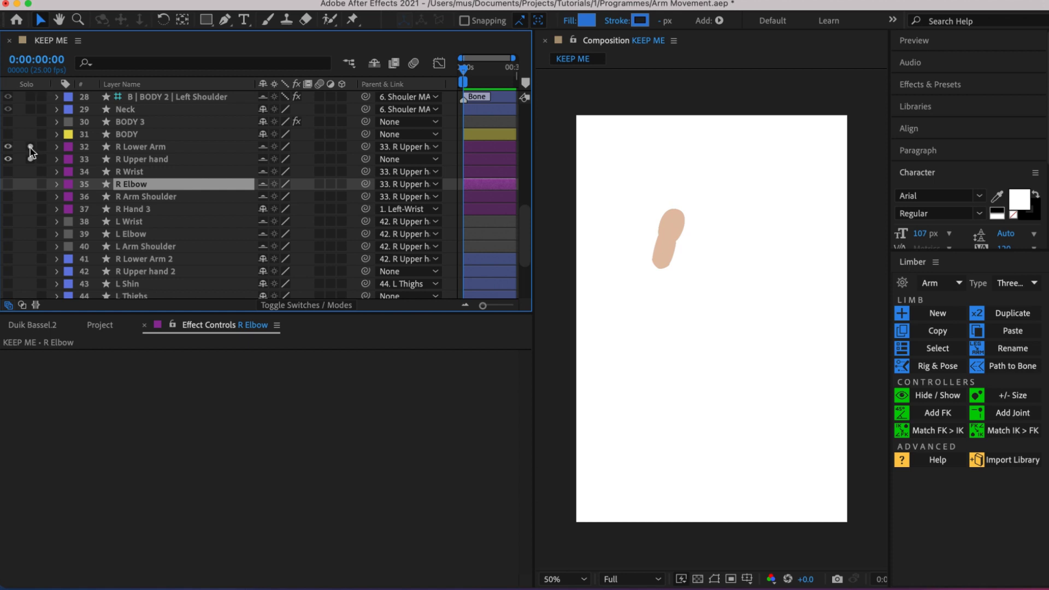
{"action": "left_click", "coordinate": [30, 147]}
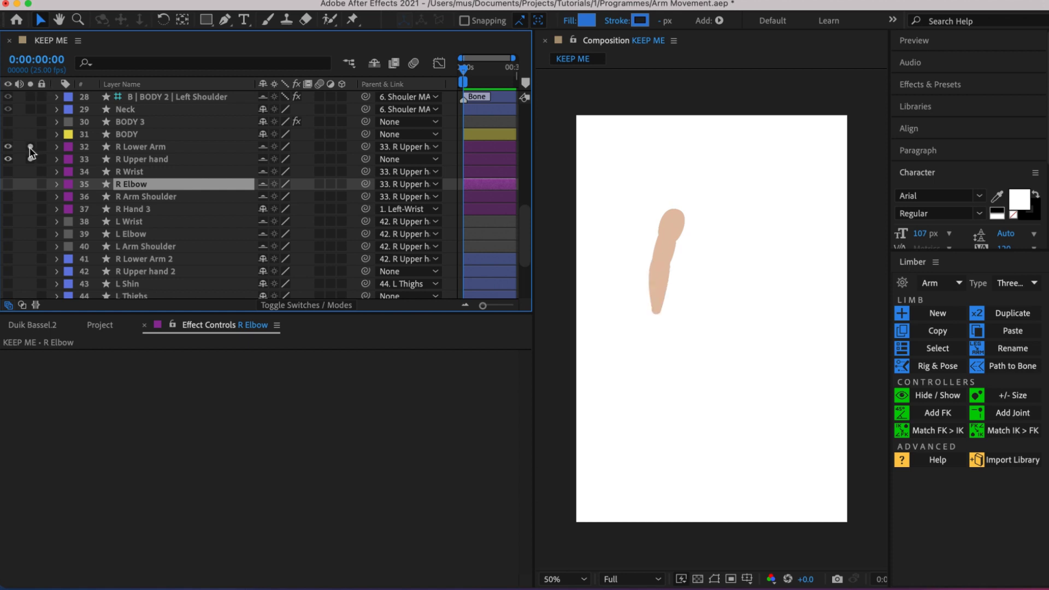
{"action": "left_click", "coordinate": [30, 147]}
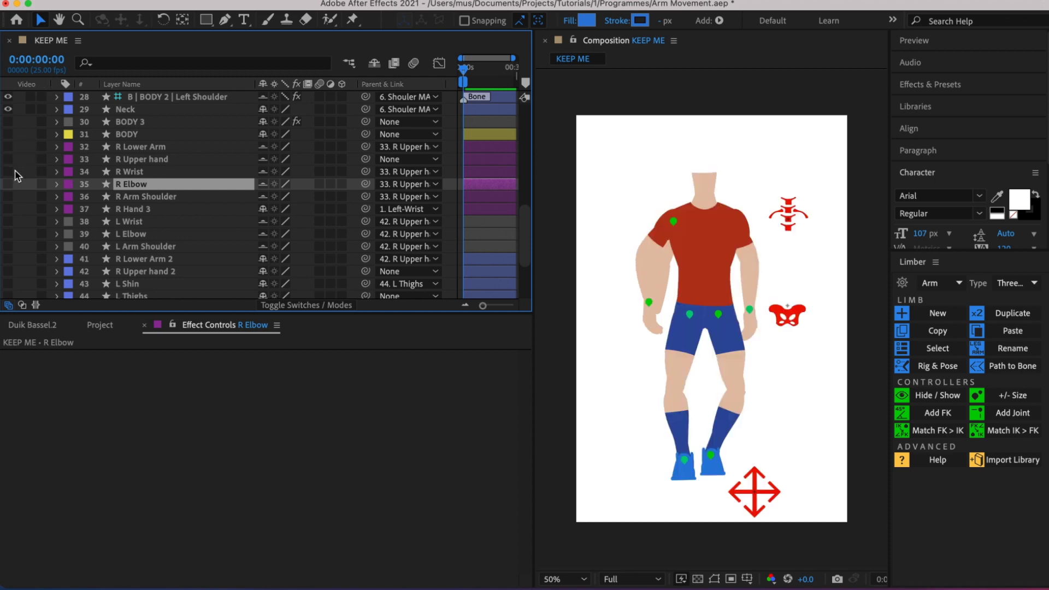
- Solo the Left-Wrist, Left-Shoulder and Left-Arm layers at the top of the layer list
{"action": "scroll", "coordinate": [262, 180], "scroll_direction": "up", "scroll_amount": 9}
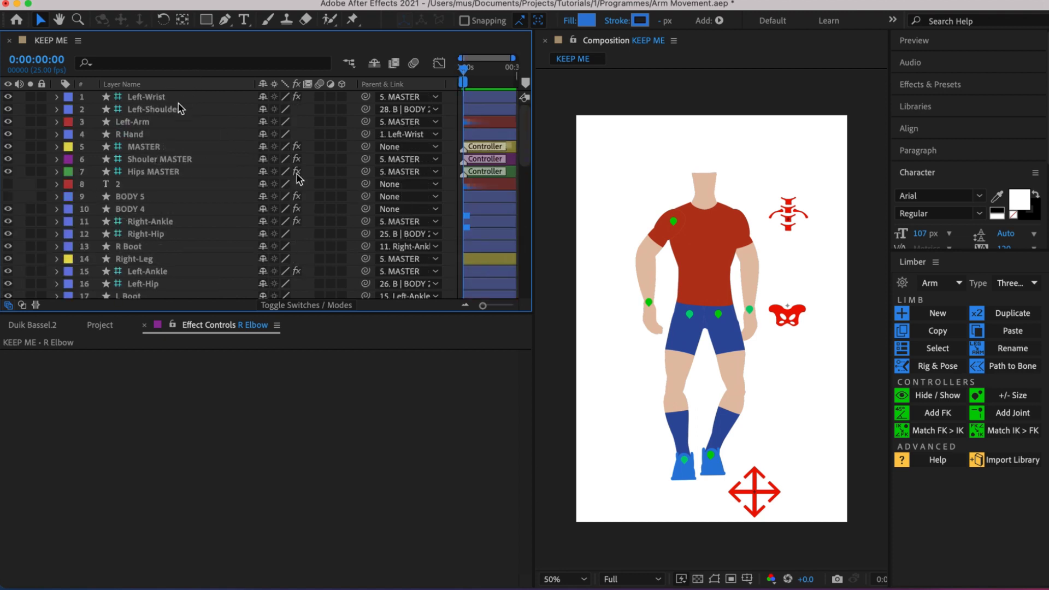
{"action": "left_click", "coordinate": [171, 146]}
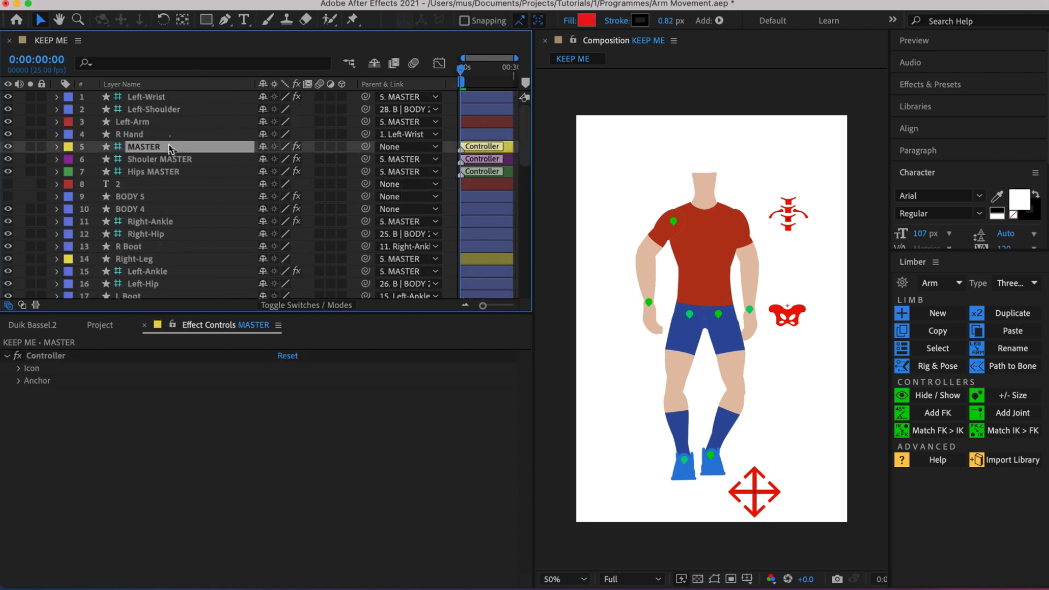
{"action": "left_click", "coordinate": [141, 135]}
{"action": "left_click", "coordinate": [159, 124]}
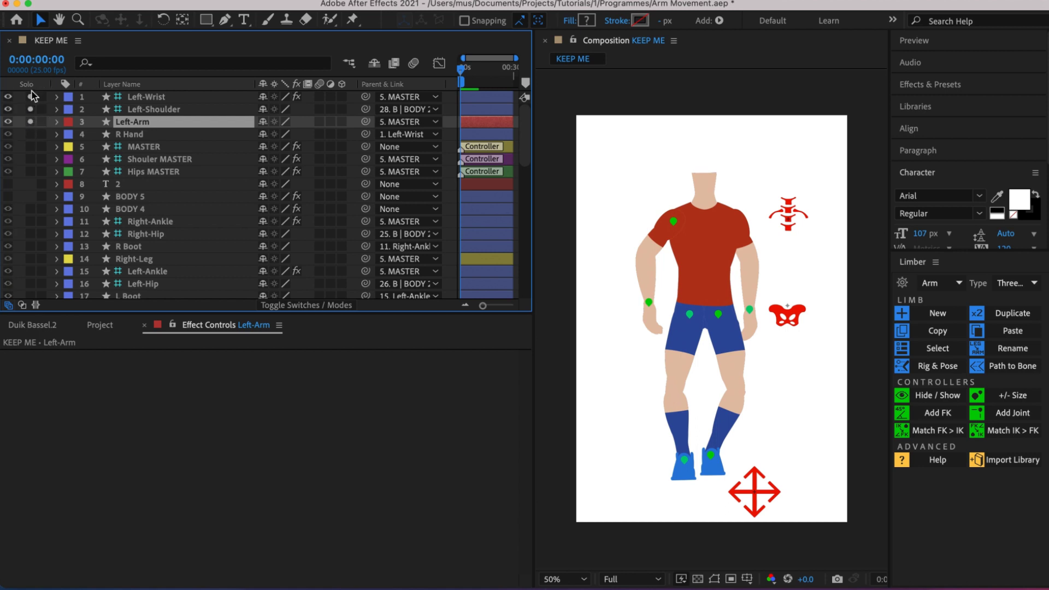
{"action": "left_click_drag", "start_coordinate": [30, 97], "coordinate": [30, 121]}
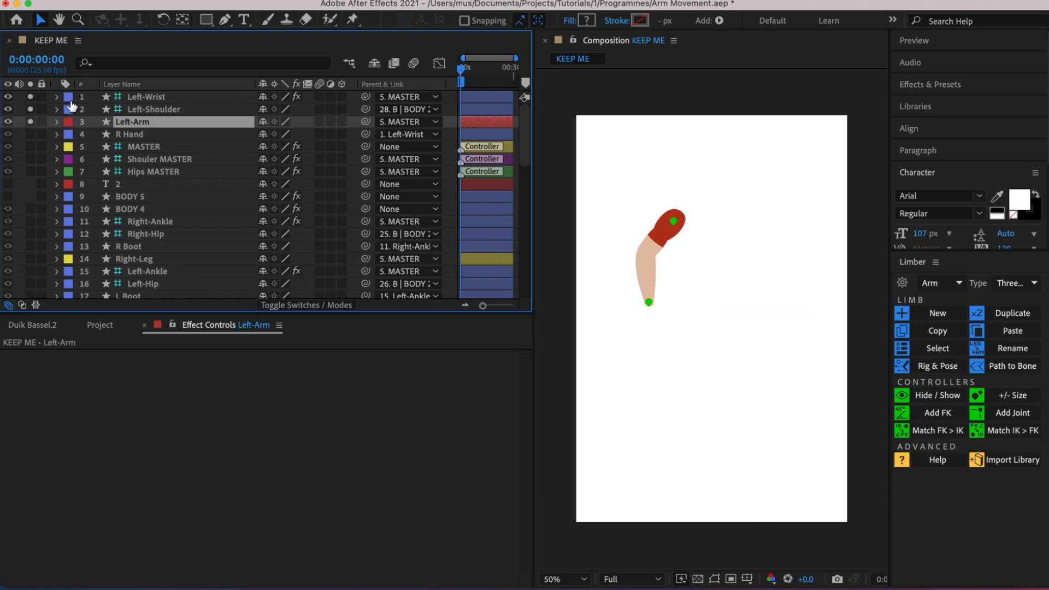
- Zoom the viewer to 200% and pan so the left arm is centred
{"action": "left_click", "coordinate": [170, 101]}
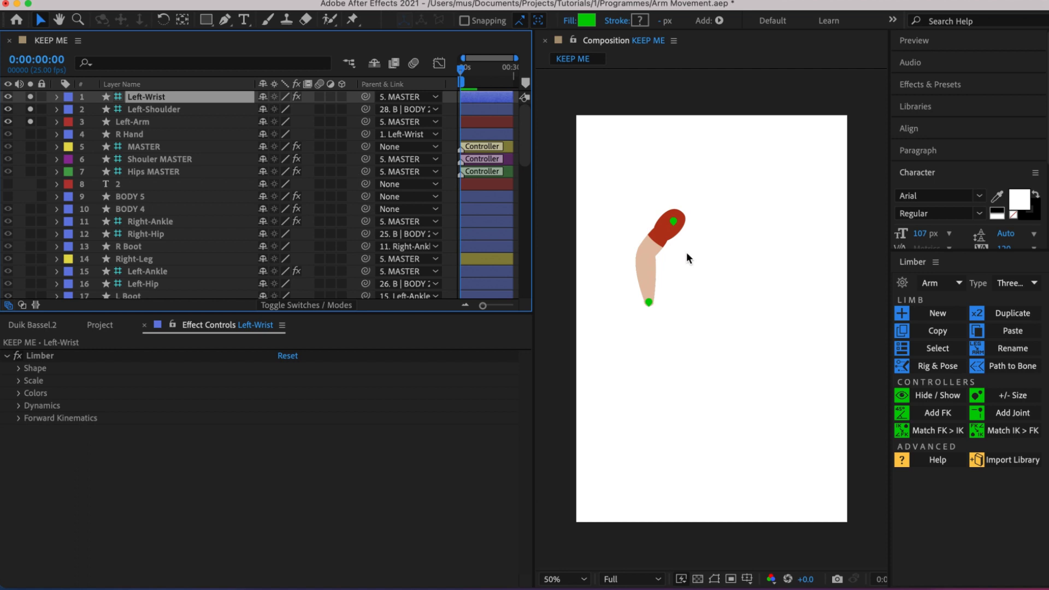
{"action": "key", "text": "period"}
{"action": "key", "text": "h"}
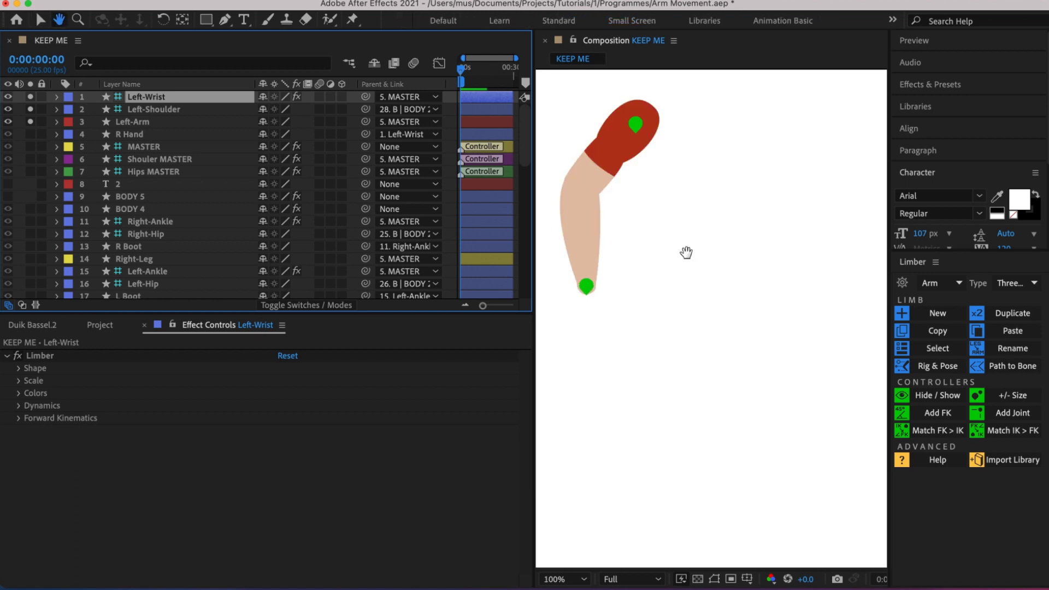
{"action": "left_click_drag", "start_coordinate": [693, 260], "coordinate": [725, 455]}
{"action": "key", "text": "period"}
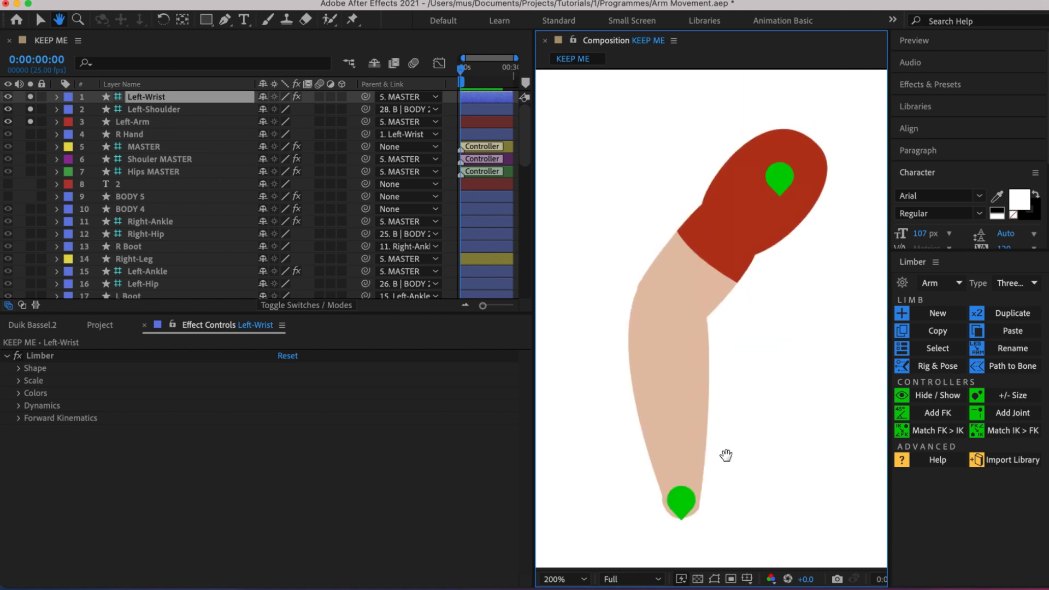
- Expand the Left-Arm contents and toggle the Upper and Lower Groups to identify each arm part
{"action": "key", "text": "v"}
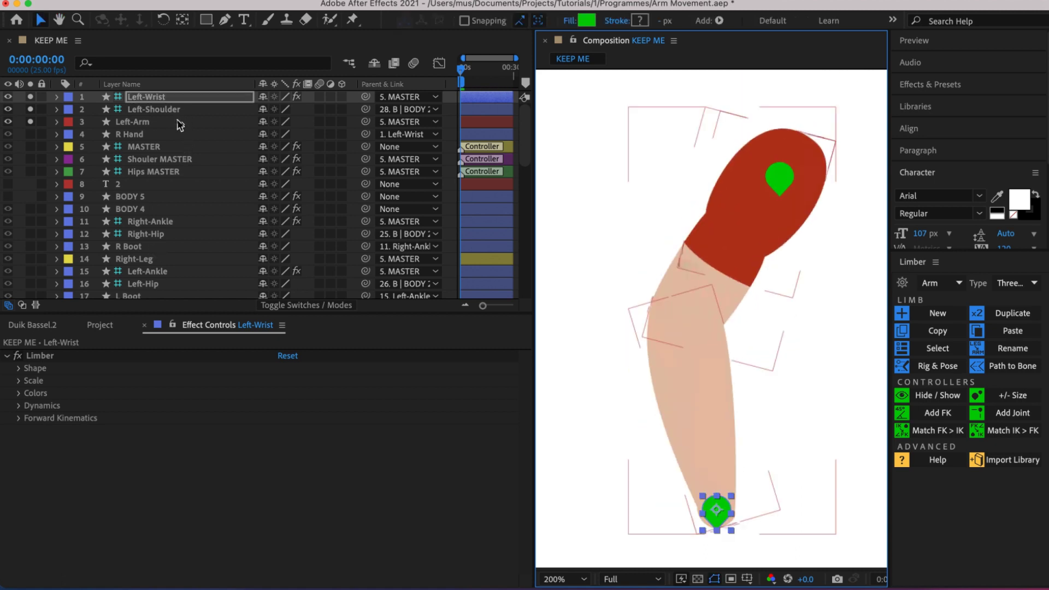
{"action": "left_click", "coordinate": [163, 122]}
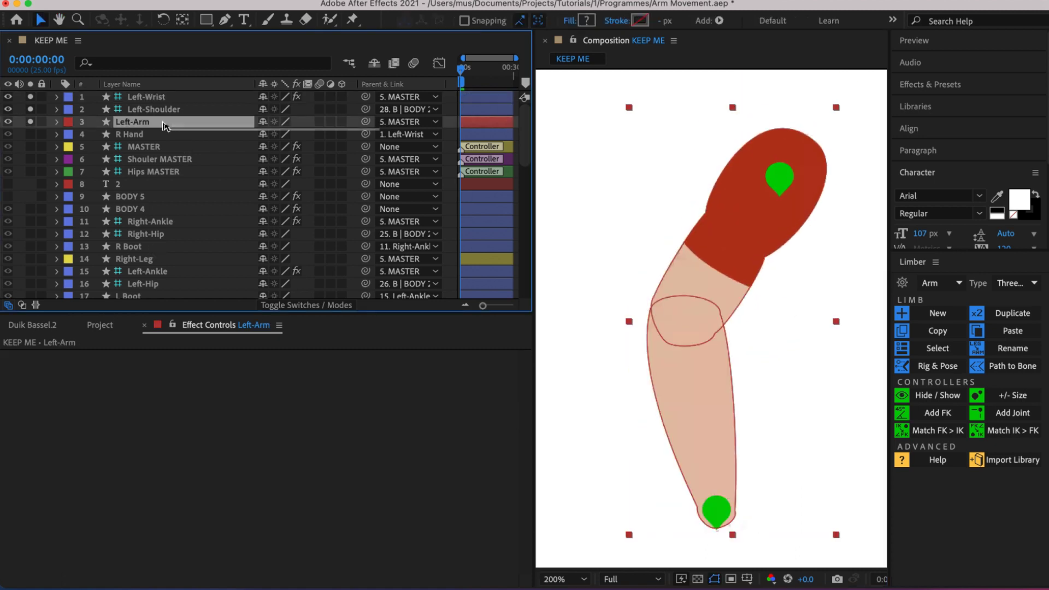
{"action": "left_click", "coordinate": [56, 121]}
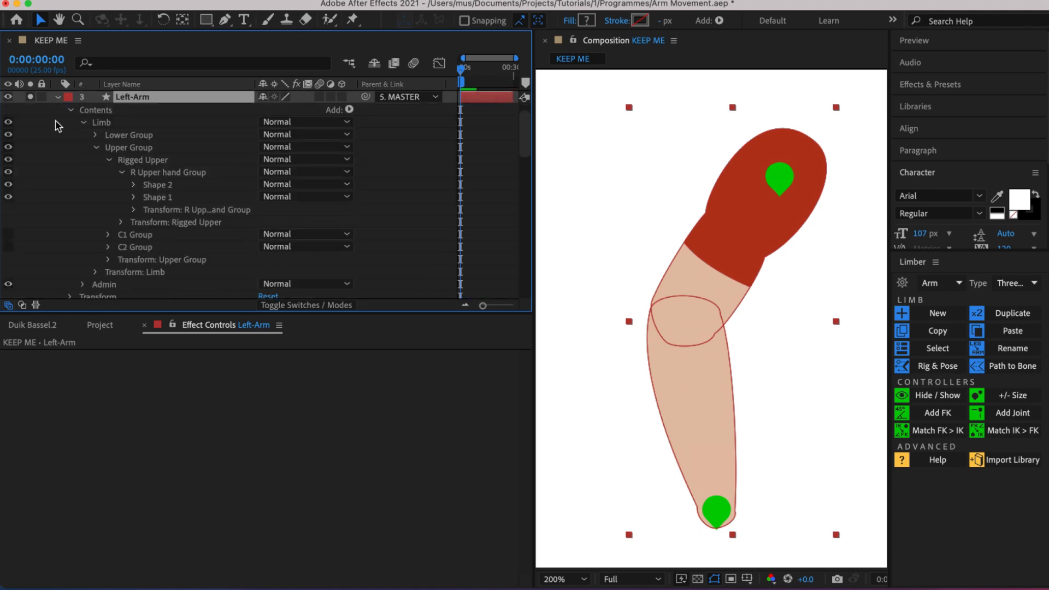
{"action": "left_click", "coordinate": [97, 148]}
{"action": "left_click", "coordinate": [122, 136]}
{"action": "left_click", "coordinate": [10, 148]}
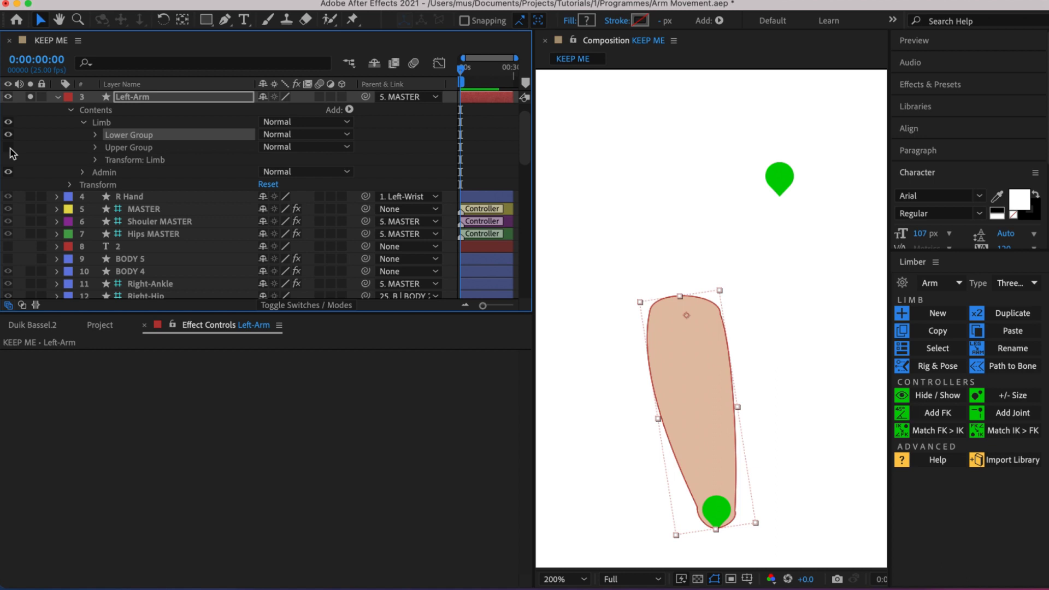
{"action": "left_click", "coordinate": [9, 148]}
{"action": "left_click", "coordinate": [8, 135]}
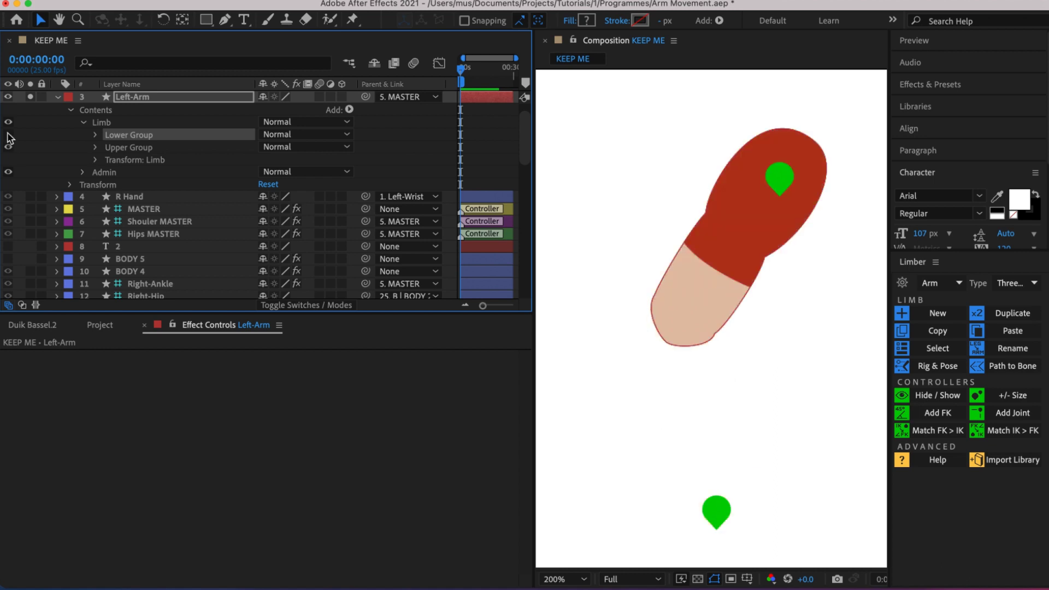
{"action": "left_click", "coordinate": [8, 135]}
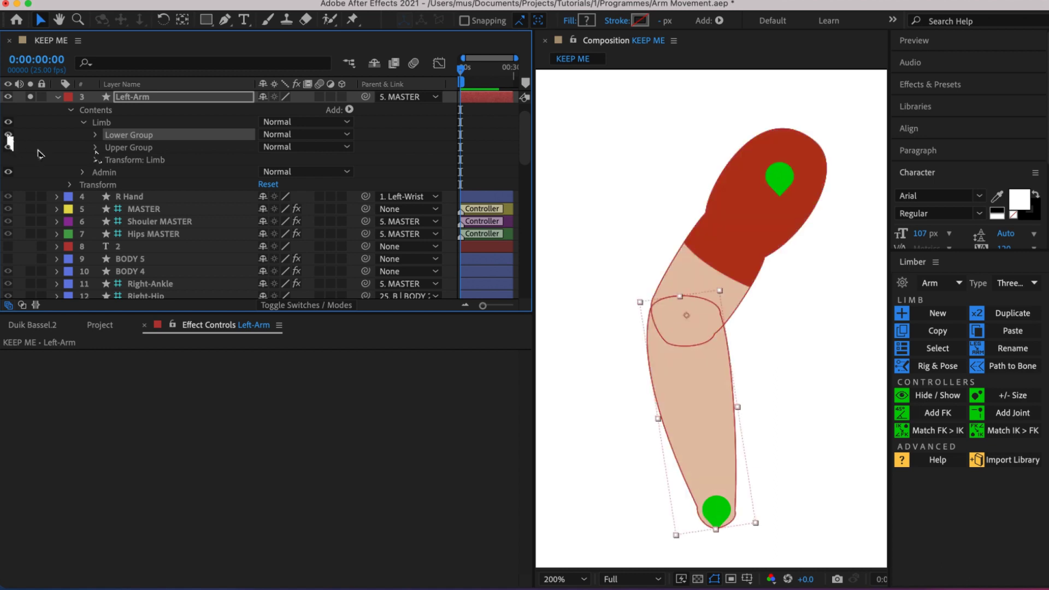
- Expand the Upper Group, inspect its shapes, and hide the red Shape 2
{"action": "left_click", "coordinate": [136, 148]}
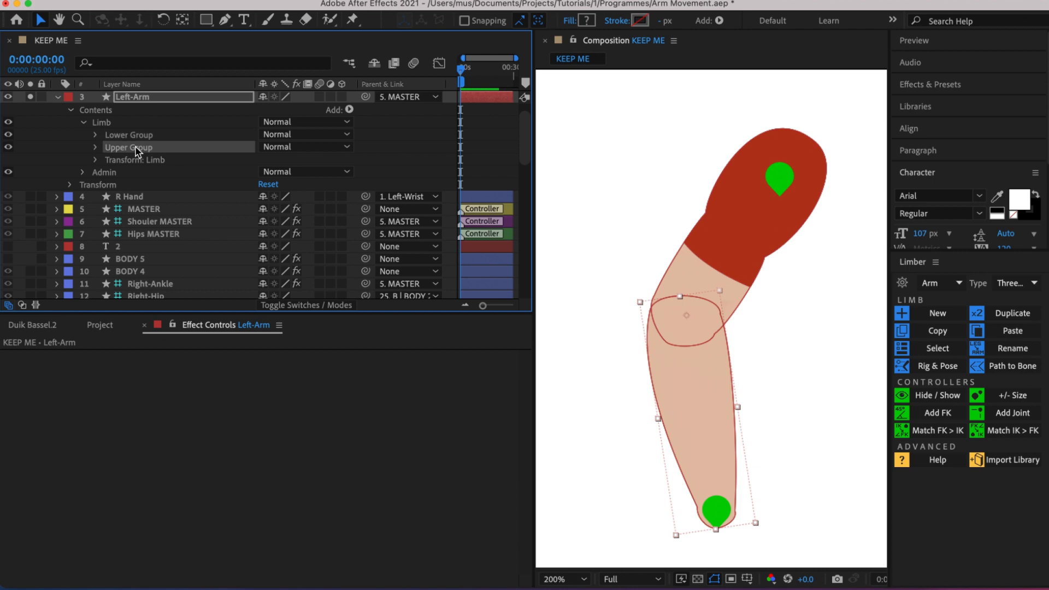
{"action": "left_click", "coordinate": [96, 148]}
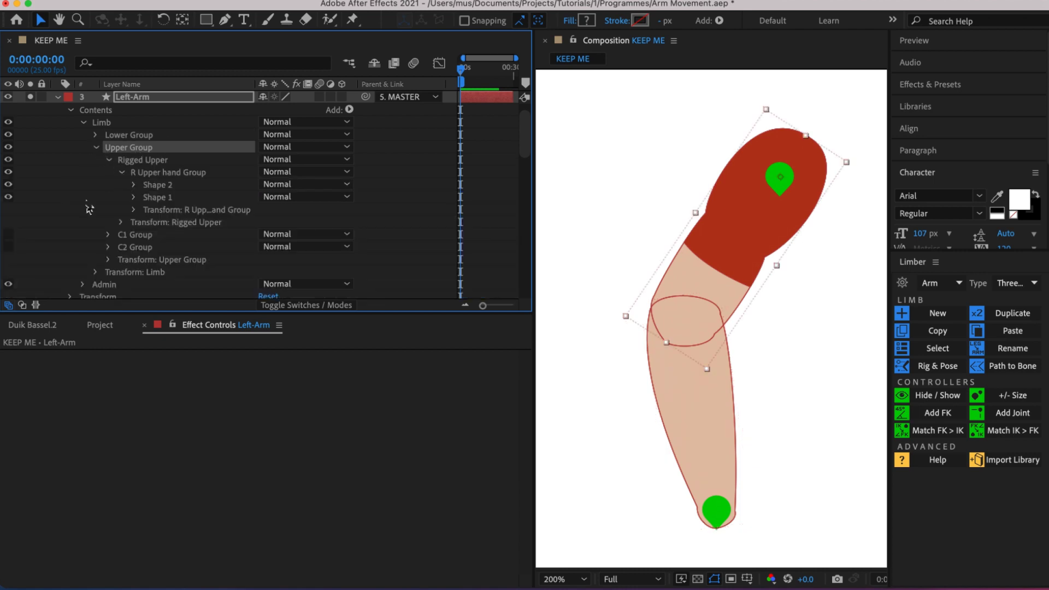
{"action": "left_click", "coordinate": [171, 186]}
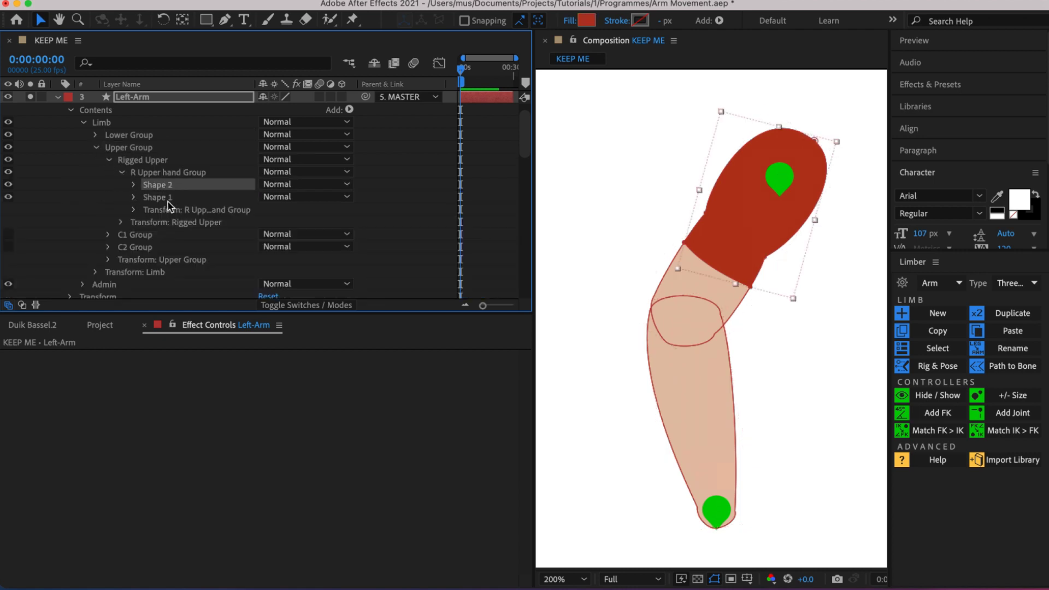
{"action": "left_click", "coordinate": [168, 208]}
{"action": "left_click", "coordinate": [156, 197]}
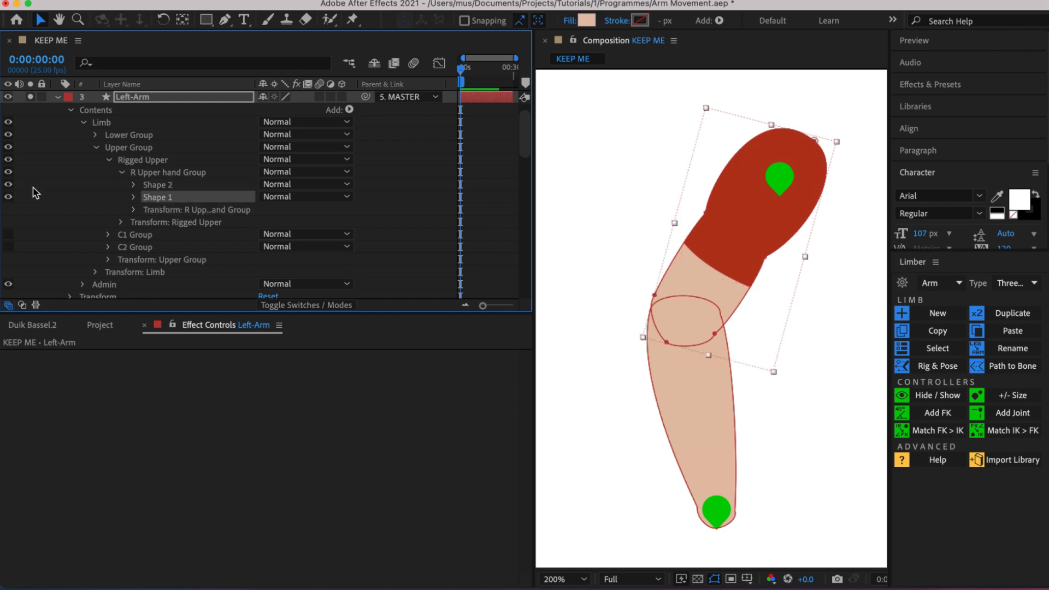
{"action": "left_click", "coordinate": [9, 185]}
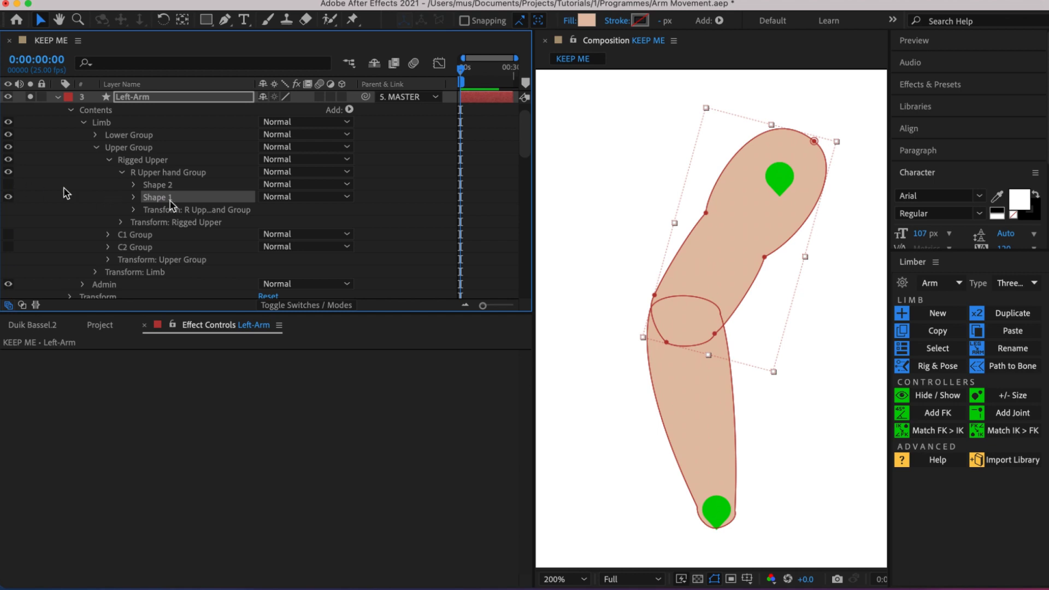
{"action": "left_click", "coordinate": [158, 185]}
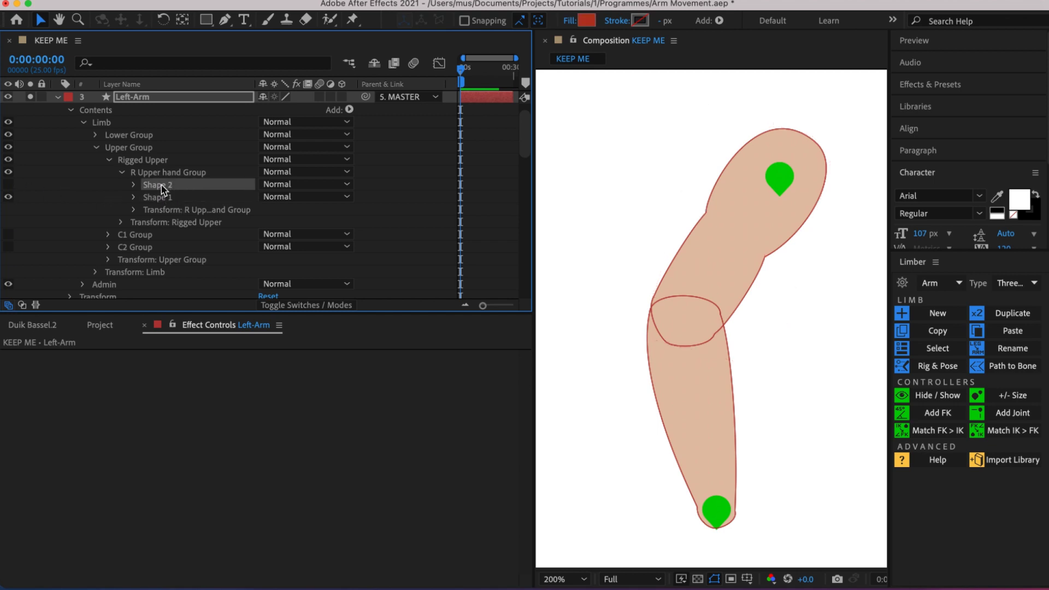
- Delete Shape 2, then duplicate Shape 1 and rename the copy 'Sleeve'
{"action": "key", "text": "Delete"}
{"action": "left_click", "coordinate": [164, 188]}
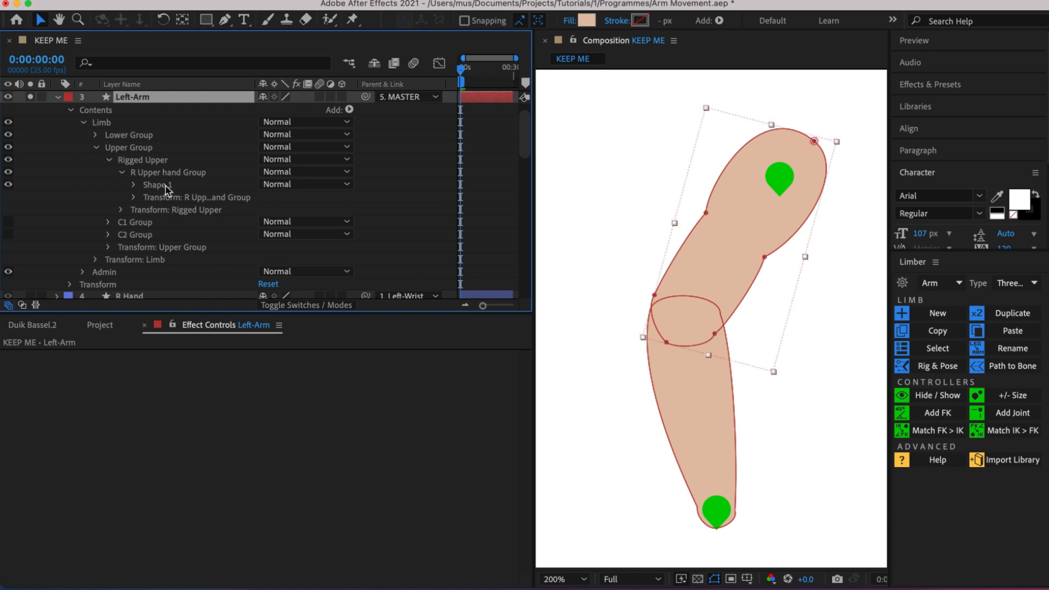
{"action": "key", "text": "super+d"}
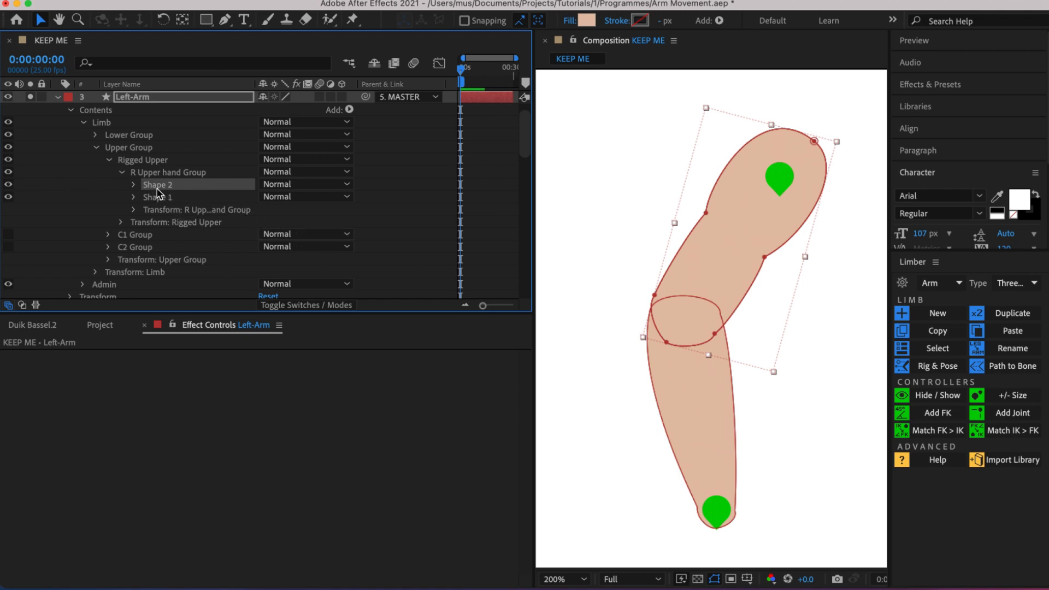
{"action": "key", "text": "Return"}
{"action": "type", "text": "S"}
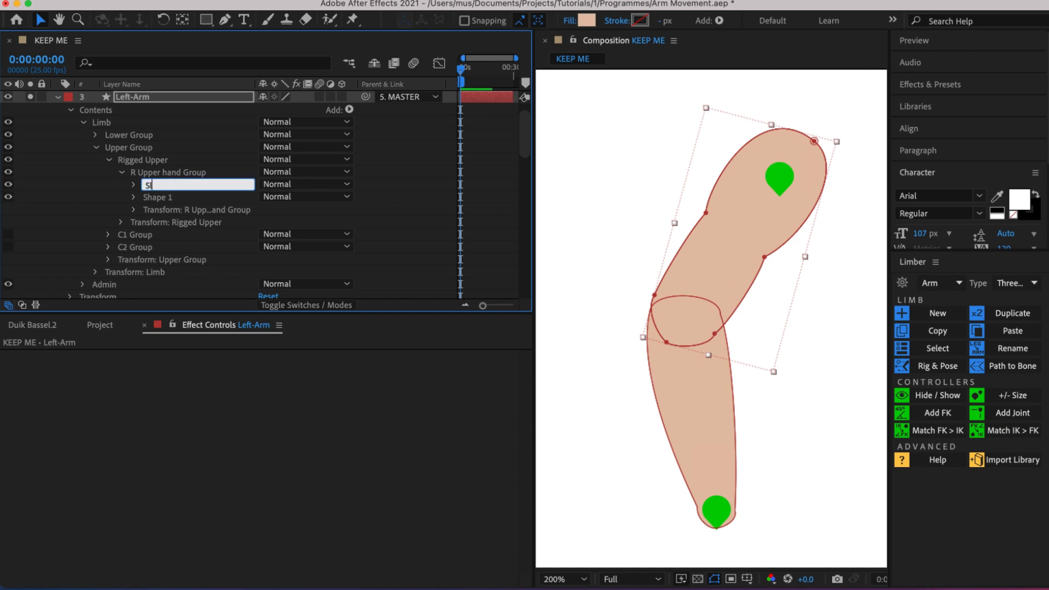
{"action": "type", "text": "leeve"}
{"action": "key", "text": "Return"}
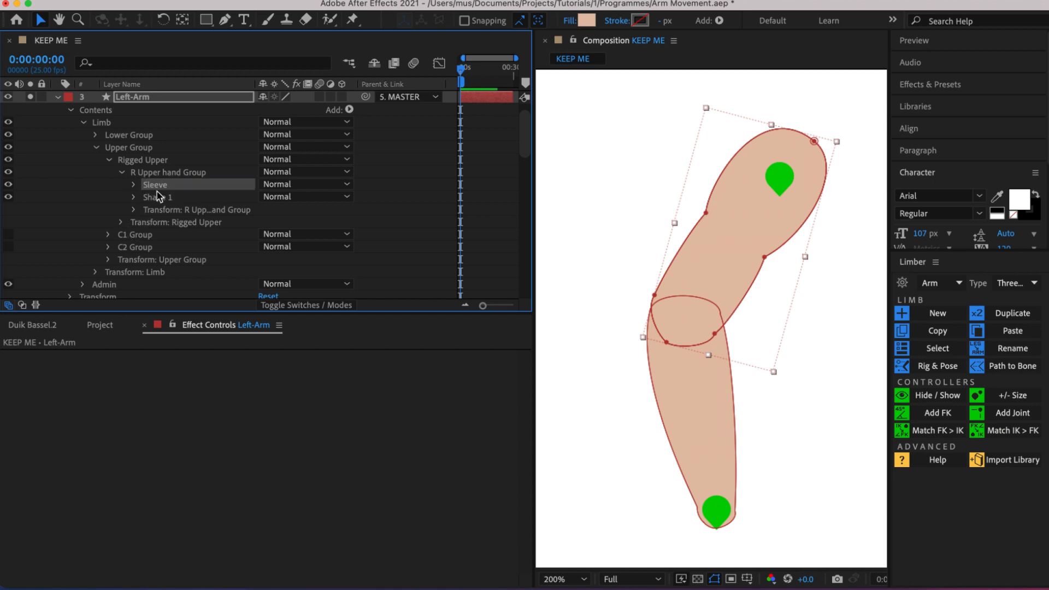
- Expand the Sleeve group and its Path 1 to reveal the Path property
{"action": "left_click", "coordinate": [134, 185]}
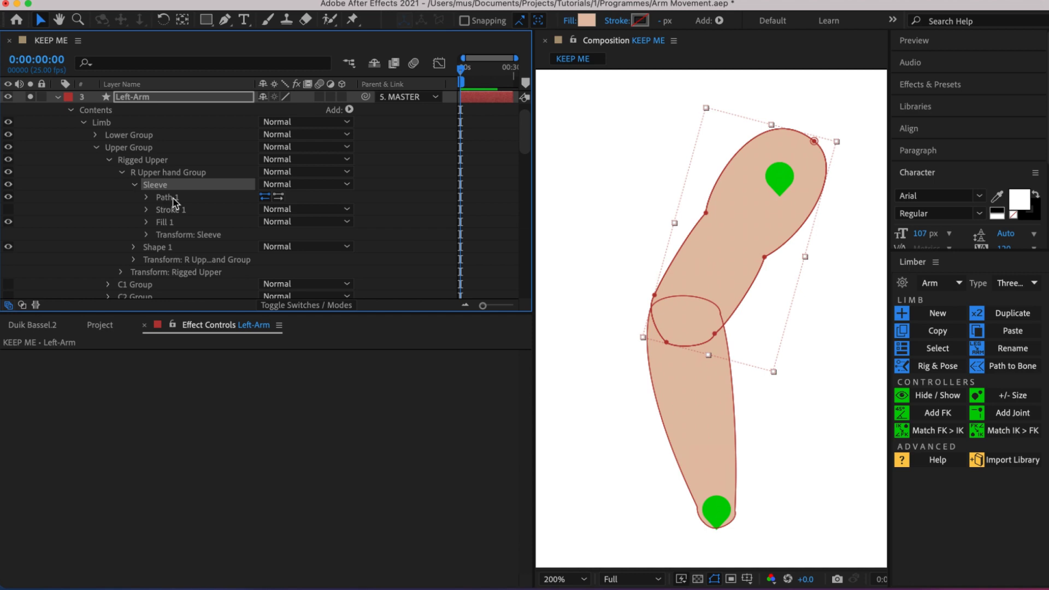
{"action": "left_click", "coordinate": [175, 201]}
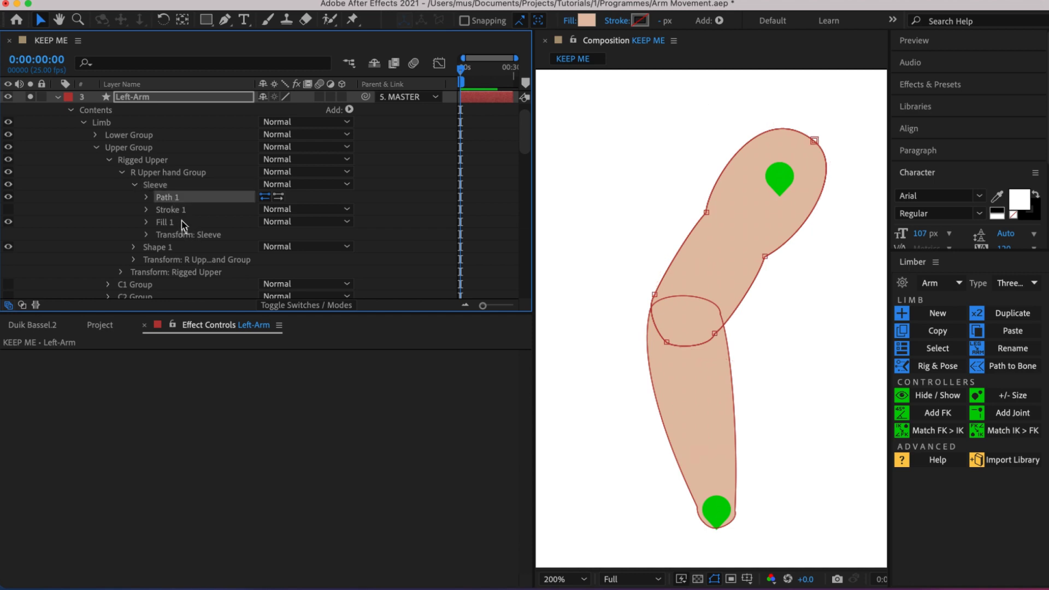
{"action": "left_click", "coordinate": [172, 210]}
{"action": "left_click", "coordinate": [174, 200]}
{"action": "left_click", "coordinate": [146, 197]}
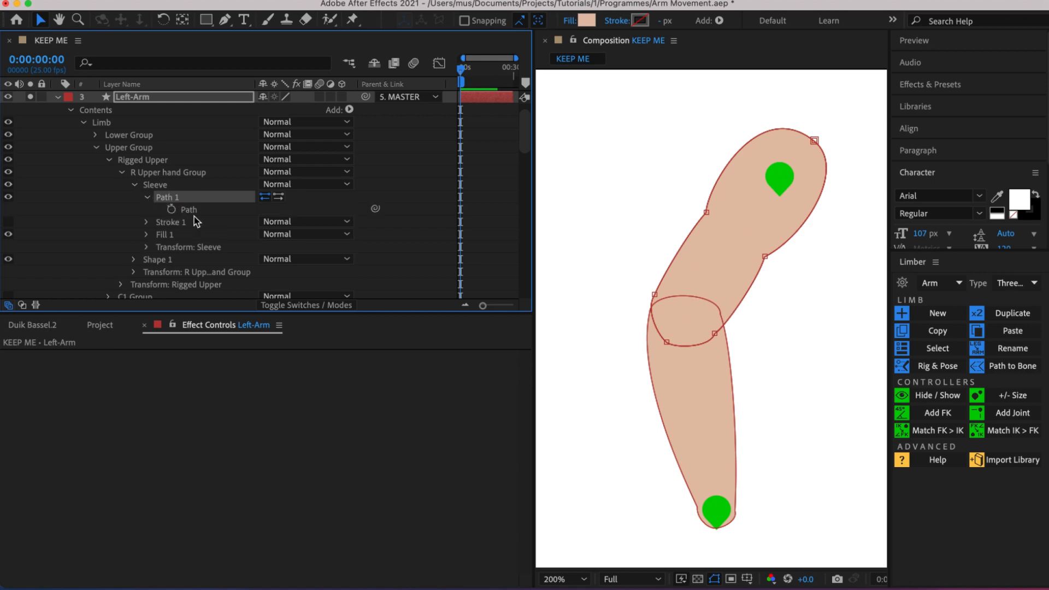
- Add two points to the Sleeve path on its right and upper-left edges
{"action": "left_click", "coordinate": [197, 212]}
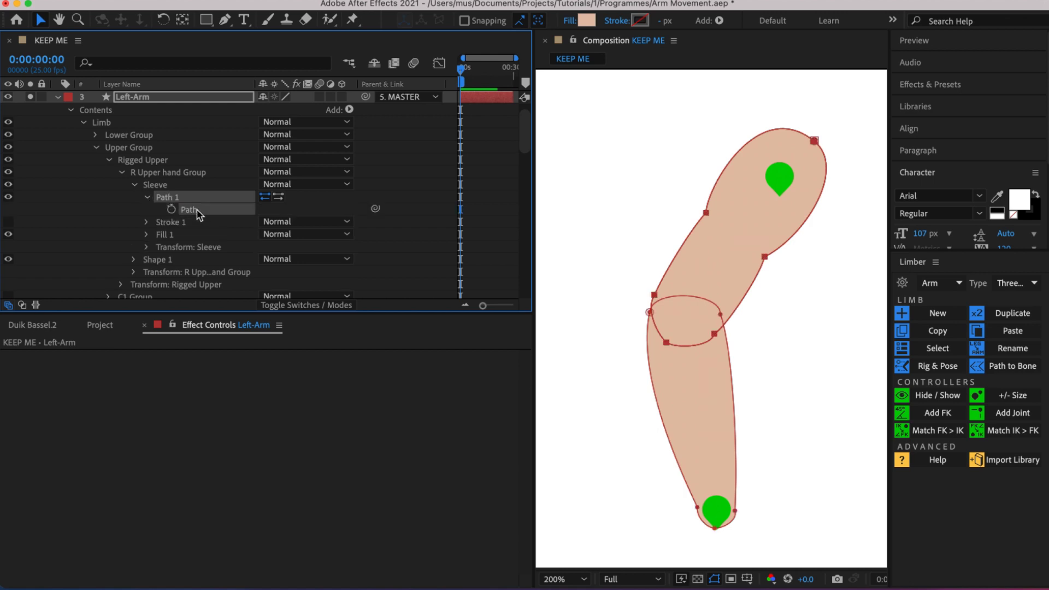
{"action": "key", "text": "g"}
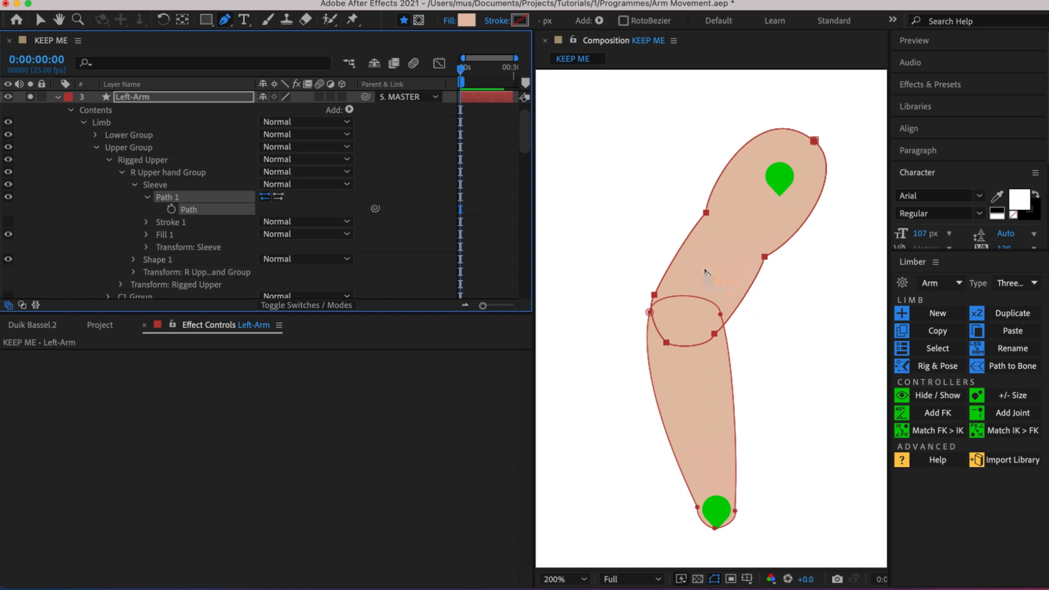
{"action": "left_click", "coordinate": [750, 288]}
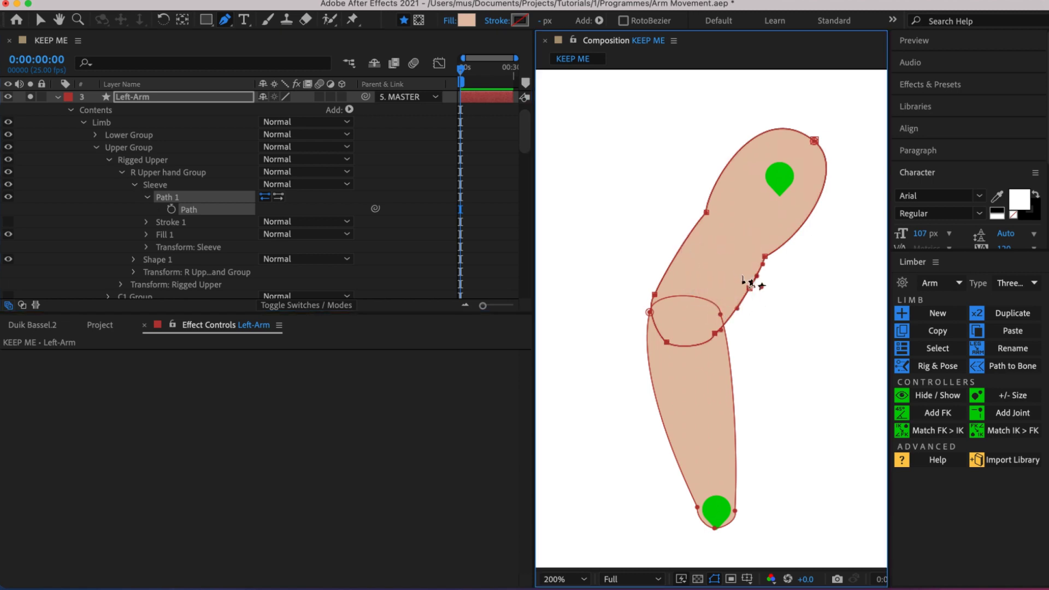
{"action": "left_click", "coordinate": [681, 248]}
{"action": "key", "text": "v"}
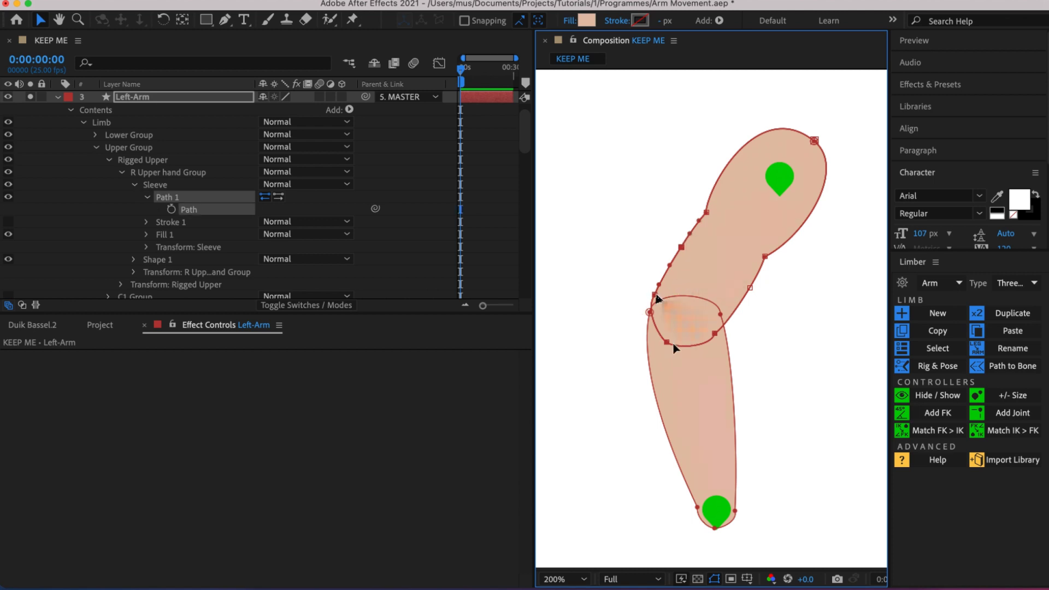
- Reposition the elbow point and move the sleeve outline up onto the upper arm
{"action": "left_click", "coordinate": [655, 295]}
{"action": "left_click_drag", "start_coordinate": [661, 311], "coordinate": [717, 337]}
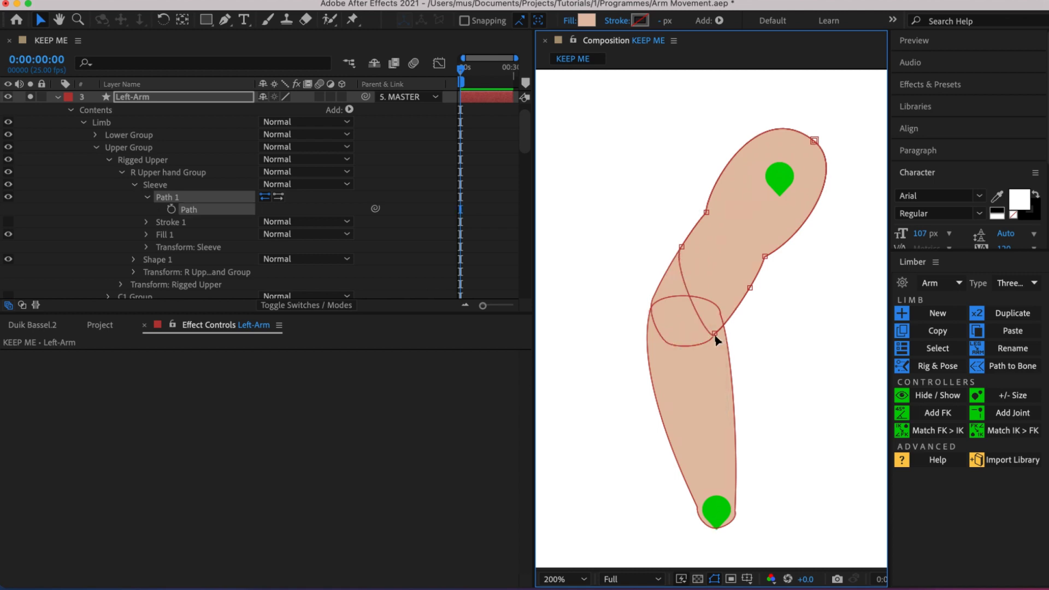
{"action": "left_click", "coordinate": [715, 339]}
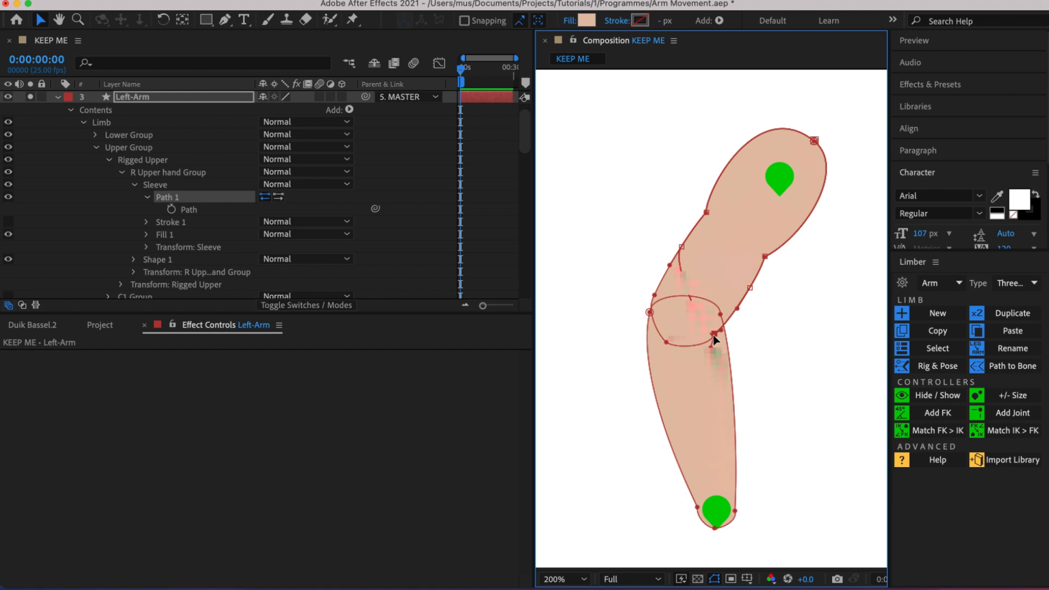
{"action": "left_click_drag", "start_coordinate": [713, 339], "coordinate": [737, 266]}
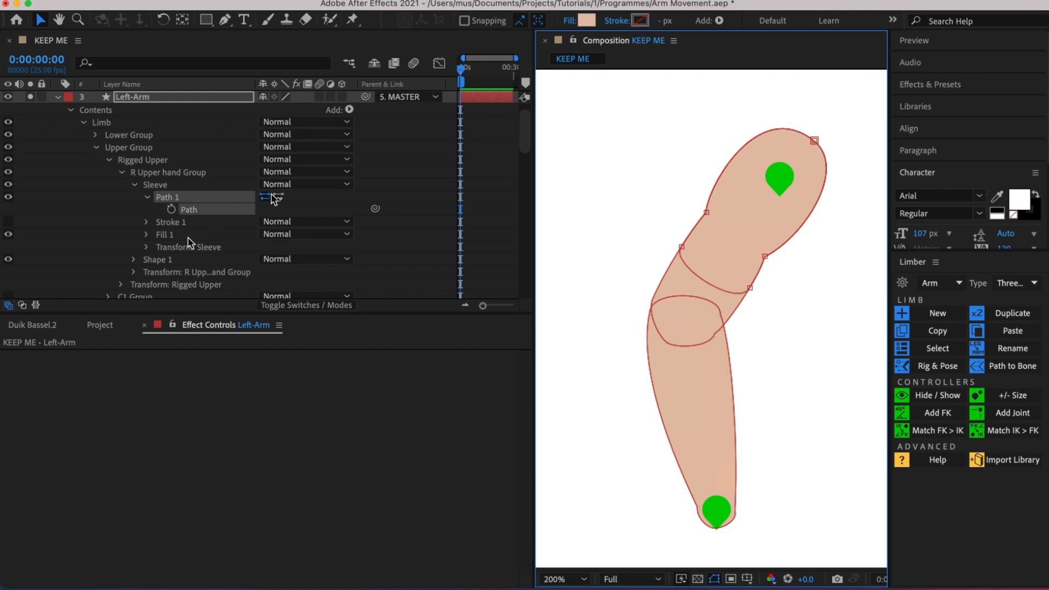
- Set the Sleeve's Fill 1 colour to deep blue 3959E8
{"action": "left_click", "coordinate": [148, 222]}
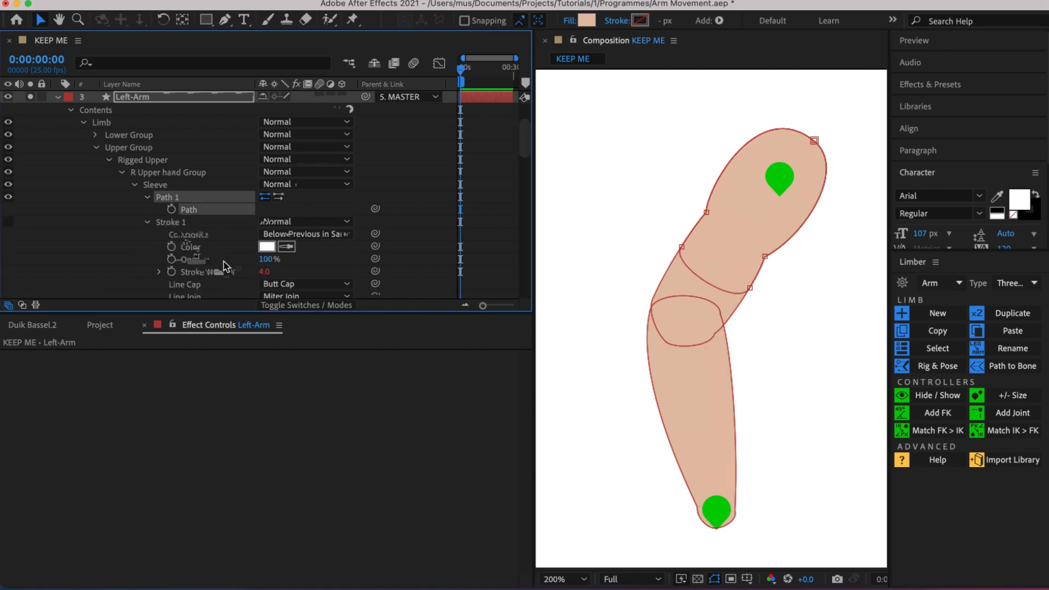
{"action": "scroll", "coordinate": [241, 229], "scroll_direction": "down", "scroll_amount": 3}
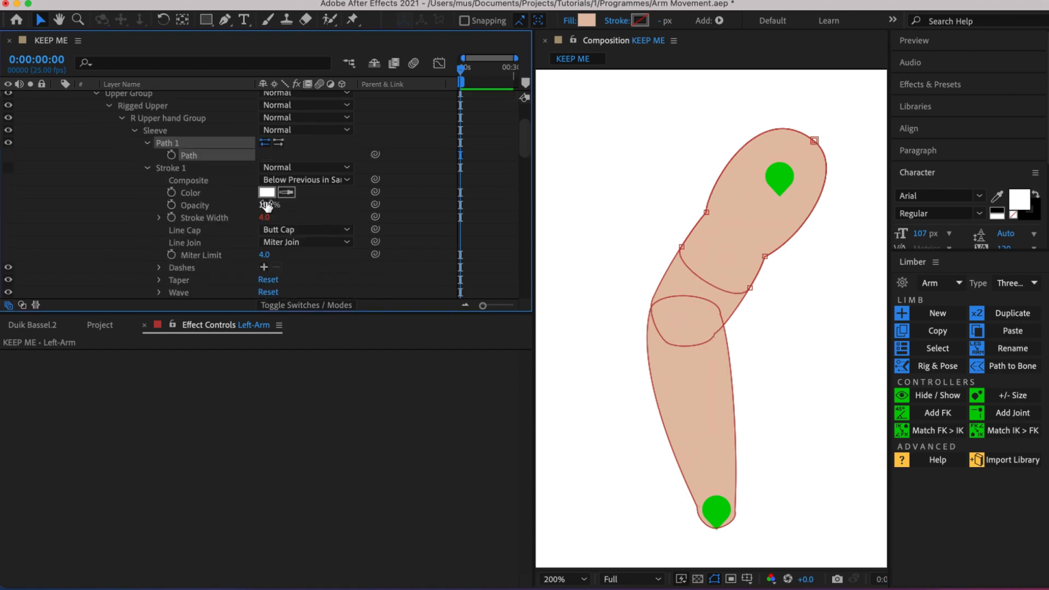
{"action": "left_click", "coordinate": [147, 168]}
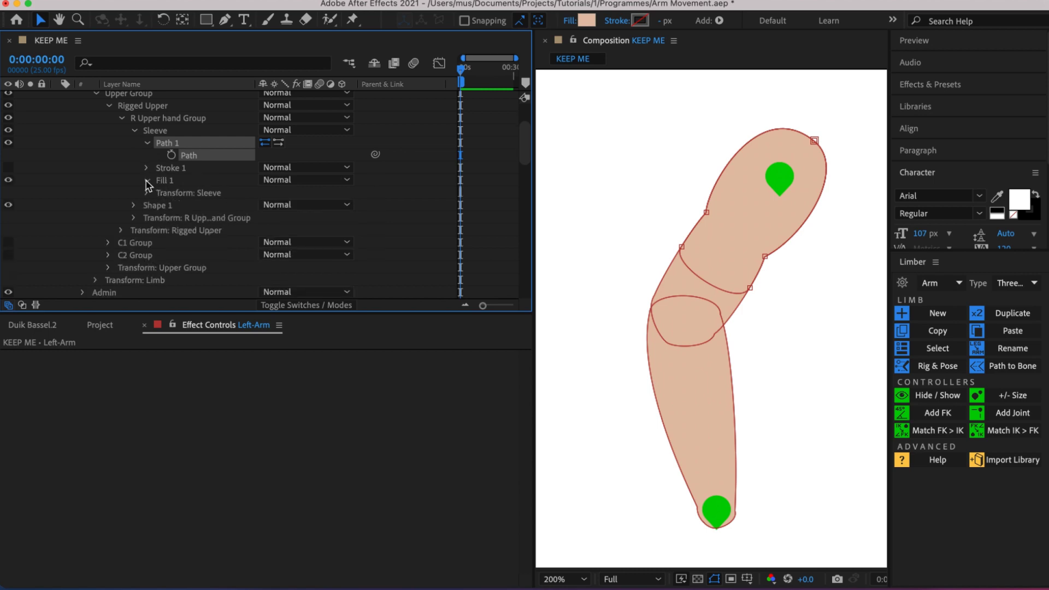
{"action": "left_click", "coordinate": [146, 180]}
{"action": "left_click", "coordinate": [267, 218]}
{"action": "left_click", "coordinate": [409, 373]}
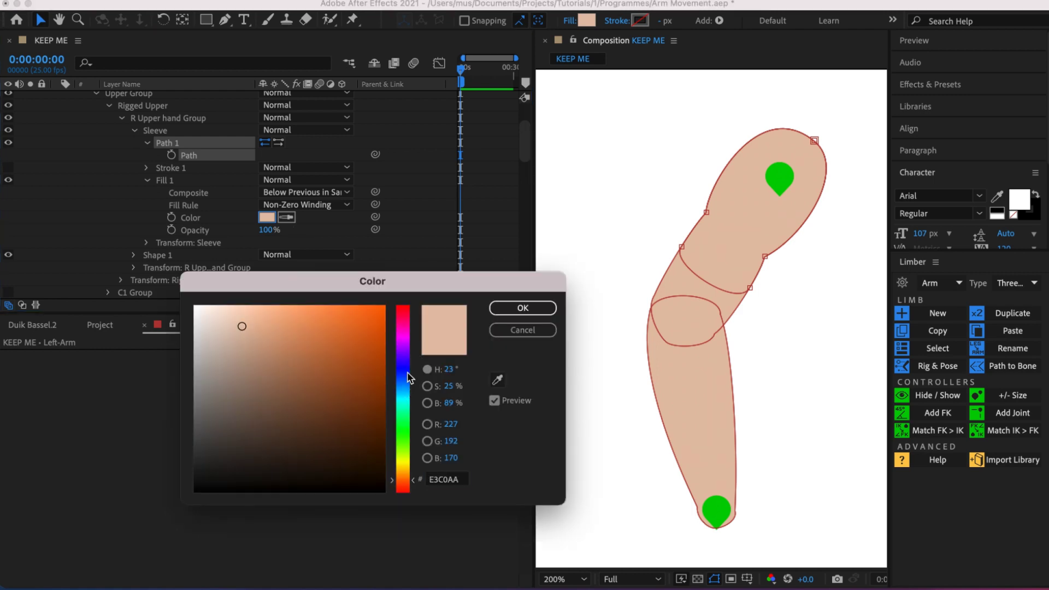
{"action": "mouse_move", "coordinate": [358, 342]}
{"action": "left_mouse_down"}
{"action": "mouse_move", "coordinate": [369, 348]}
{"action": "mouse_move", "coordinate": [338, 323]}
{"action": "left_mouse_up"}
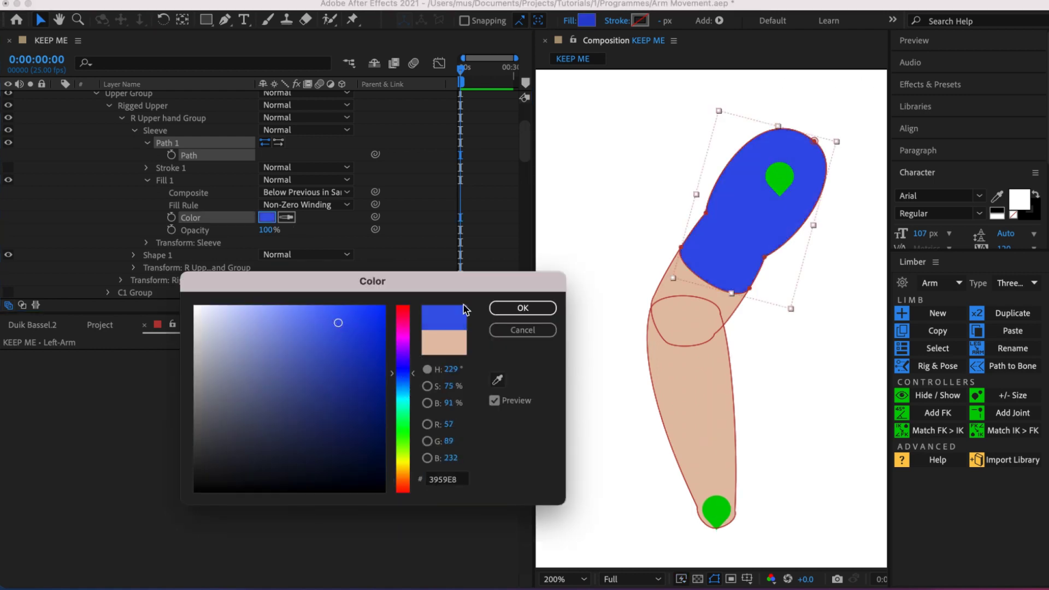
{"action": "left_click", "coordinate": [532, 309]}
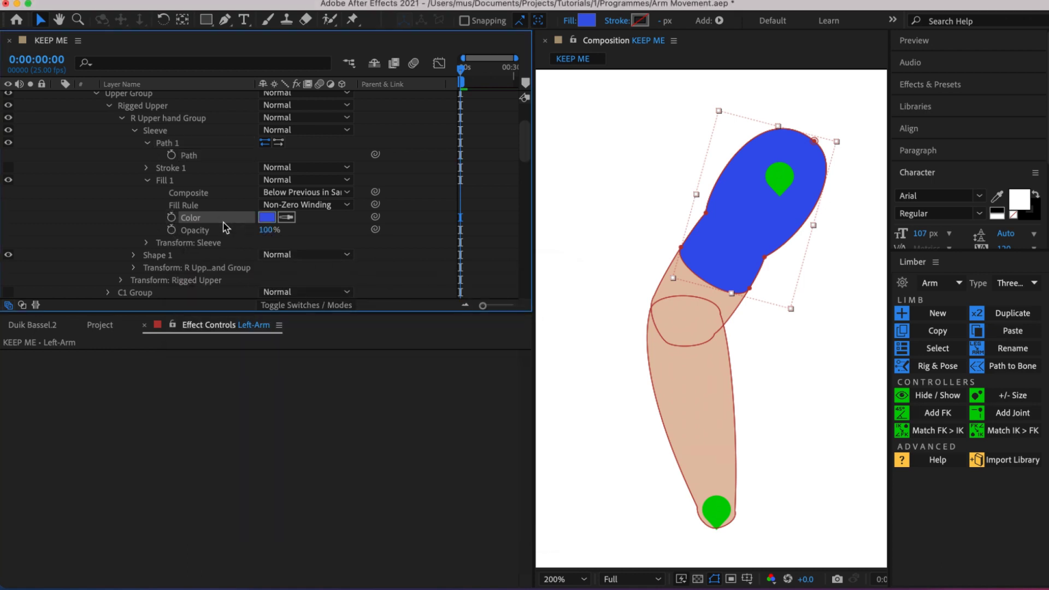
- Collapse the Sleeve group and drag the Left-Wrist controller to bend the arm into a new pose
{"action": "left_click", "coordinate": [133, 131]}
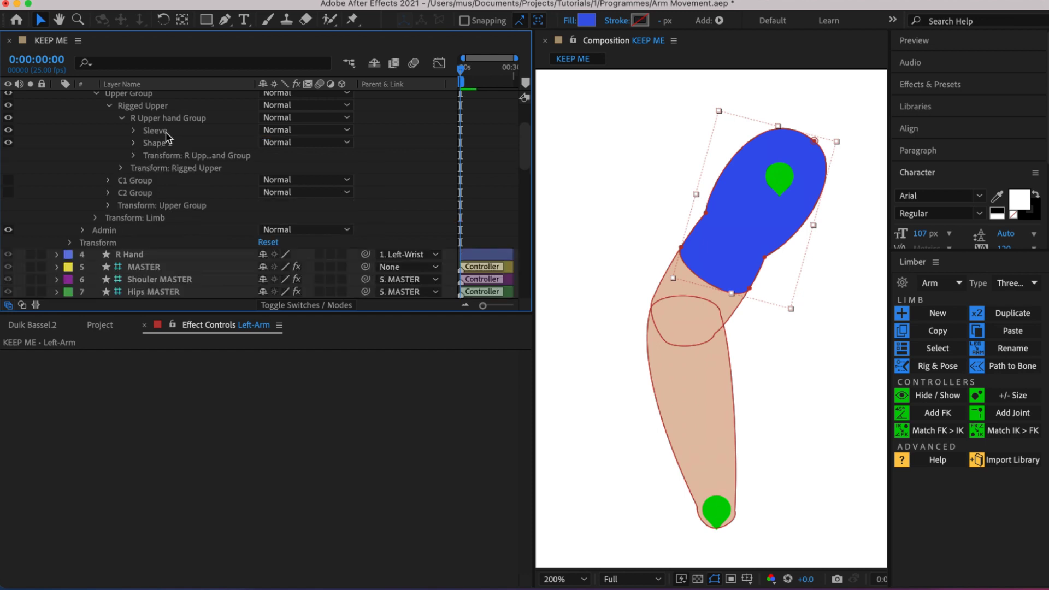
{"action": "left_click", "coordinate": [167, 133]}
{"action": "left_click", "coordinate": [134, 130]}
{"action": "scroll", "coordinate": [164, 109], "scroll_direction": "up", "scroll_amount": 3}
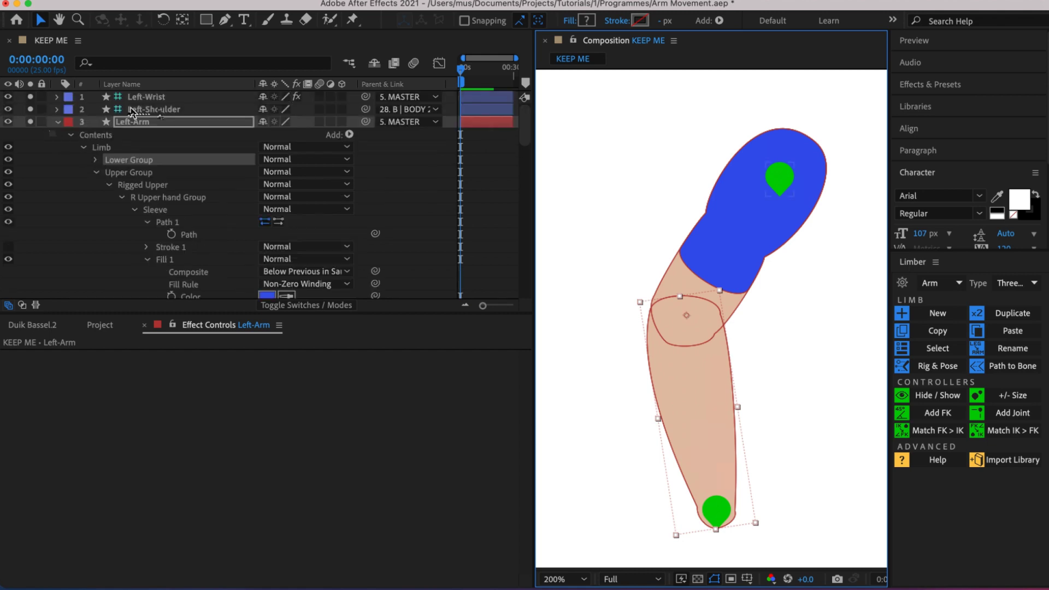
{"action": "left_click", "coordinate": [166, 99]}
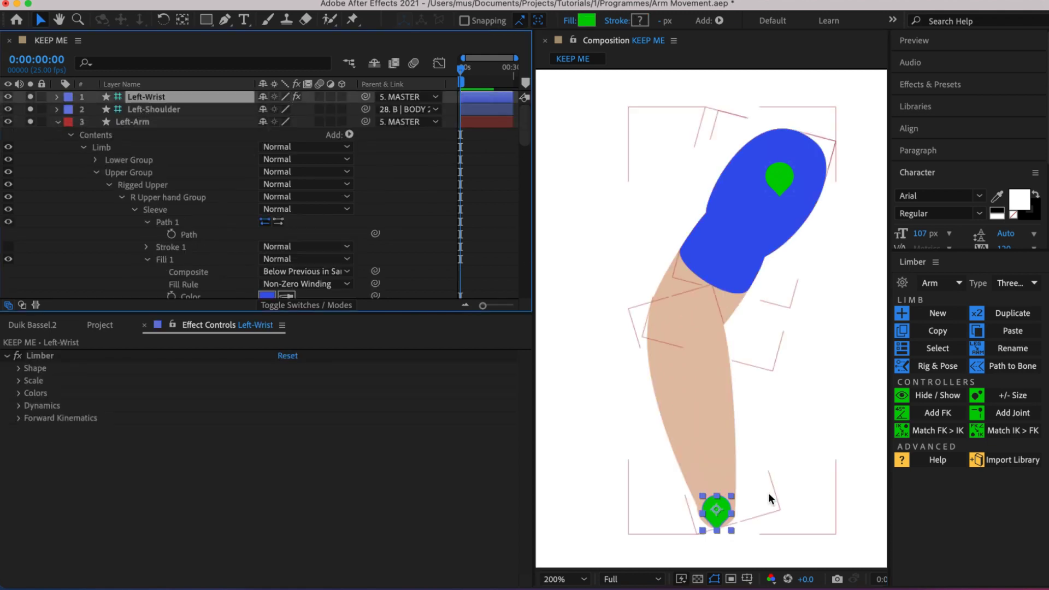
{"action": "left_click_drag", "start_coordinate": [720, 512], "coordinate": [670, 445]}
{"action": "left_click_drag", "start_coordinate": [665, 377], "coordinate": [741, 495]}
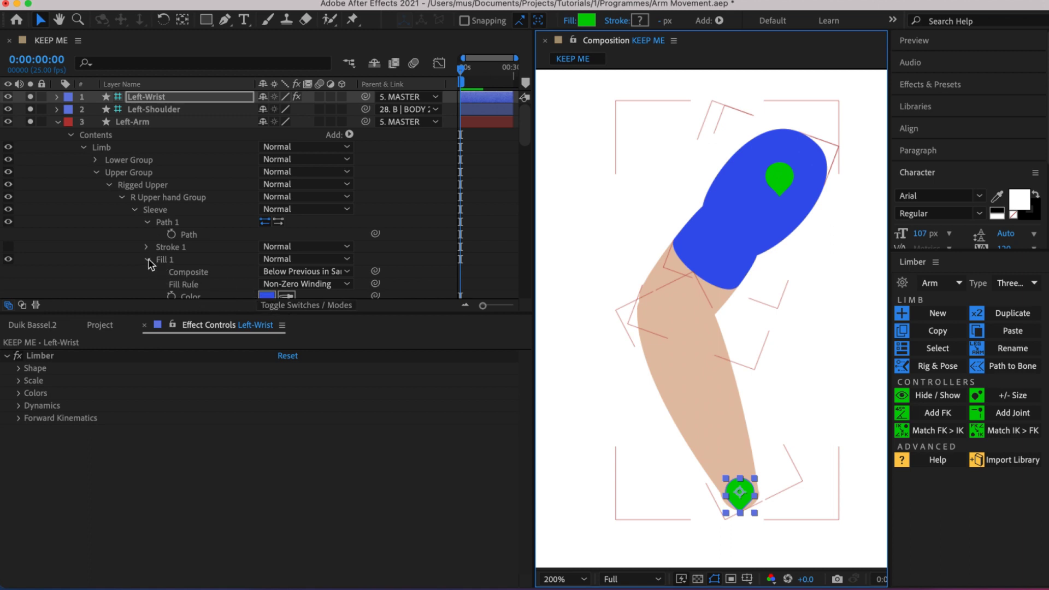
- Select the Sleeve shape and enter point-editing mode on its path
{"action": "scroll", "coordinate": [153, 257], "scroll_direction": "down", "scroll_amount": 3}
{"action": "left_click", "coordinate": [167, 142]}
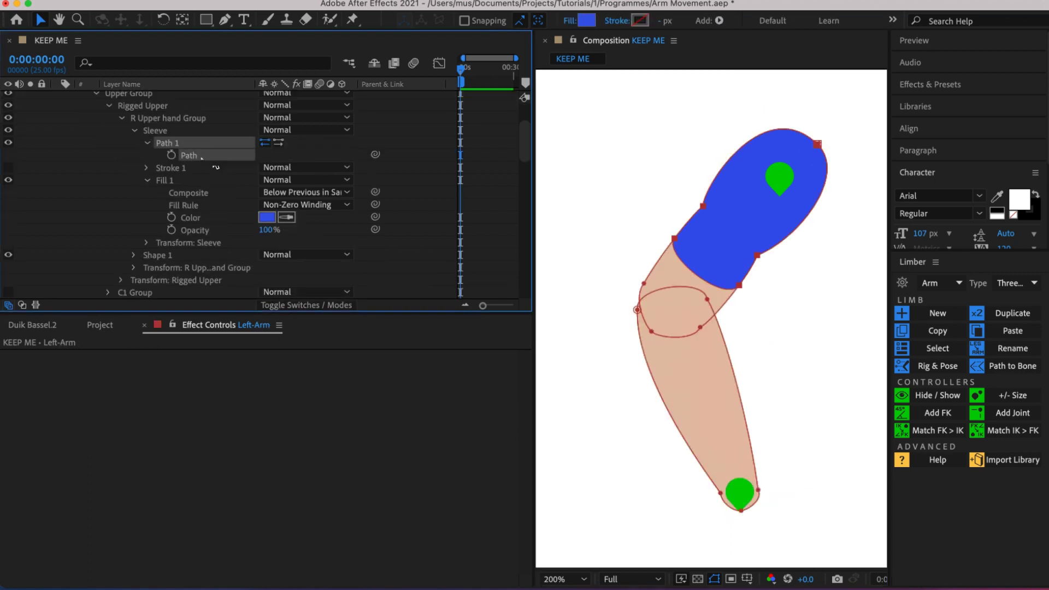
{"action": "left_click", "coordinate": [678, 241]}
{"action": "left_click", "coordinate": [675, 239]}
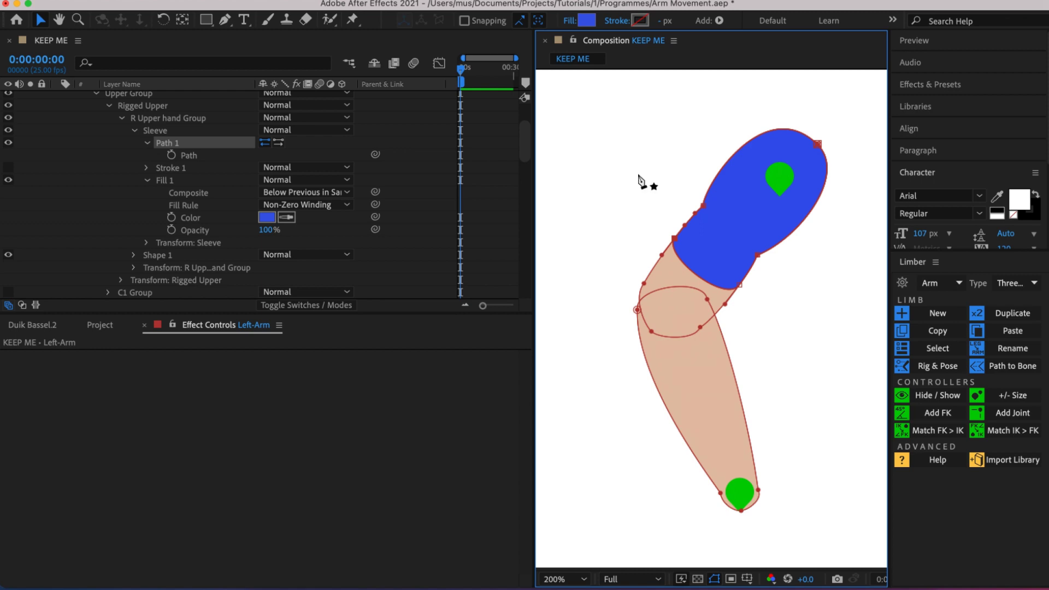
{"action": "key", "text": "g"}
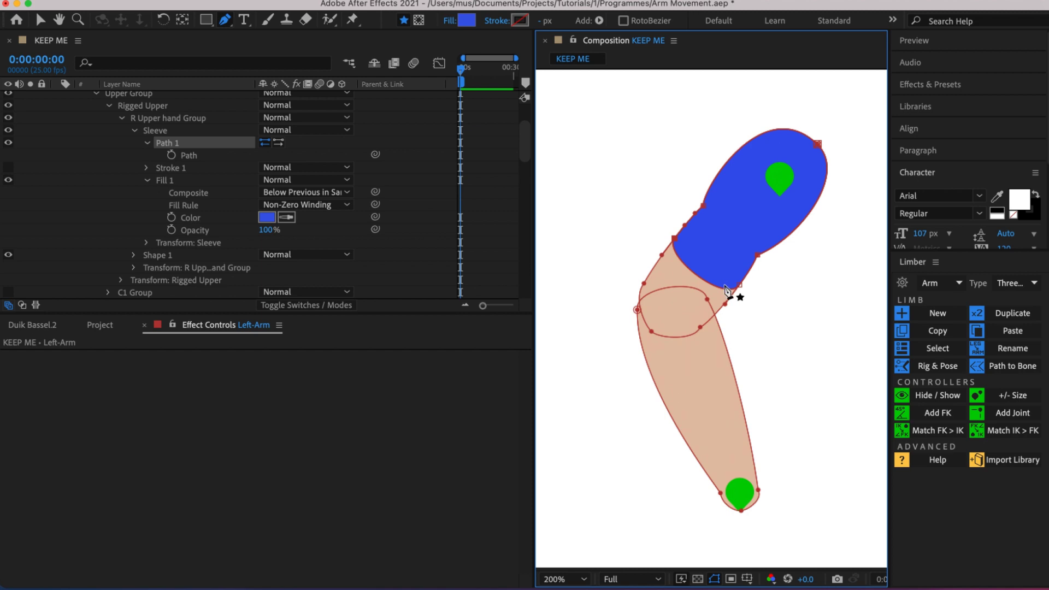
{"action": "key", "text": "v"}
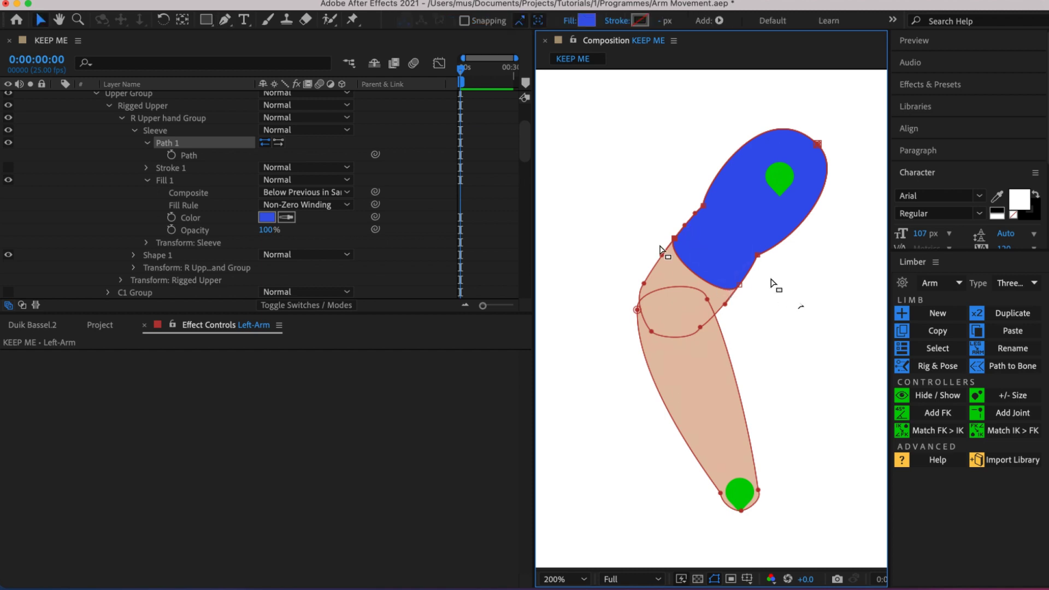
{"action": "left_click", "coordinate": [679, 241]}
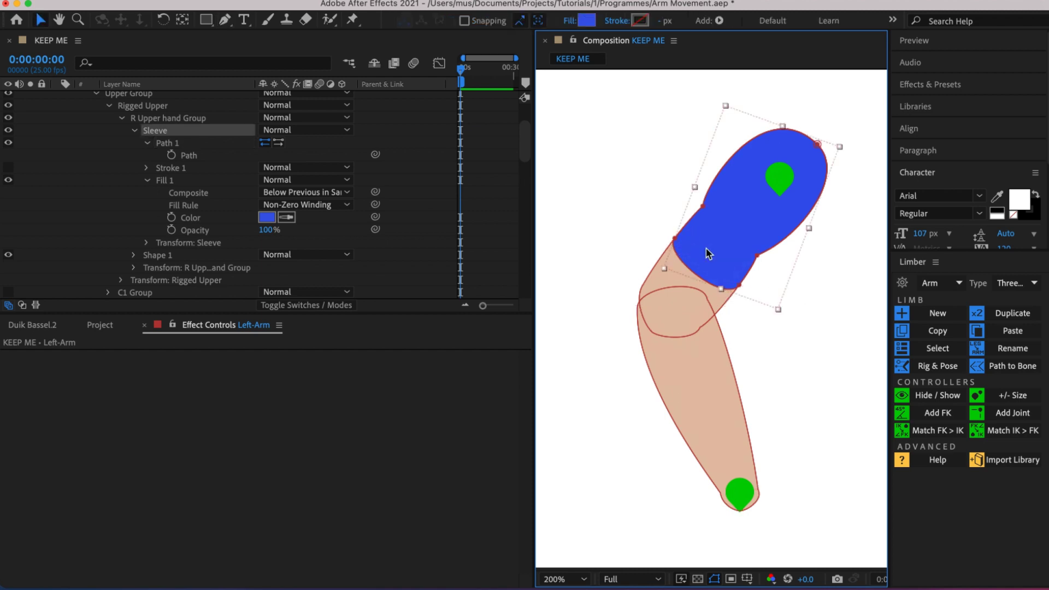
{"action": "double_click", "coordinate": [677, 240]}
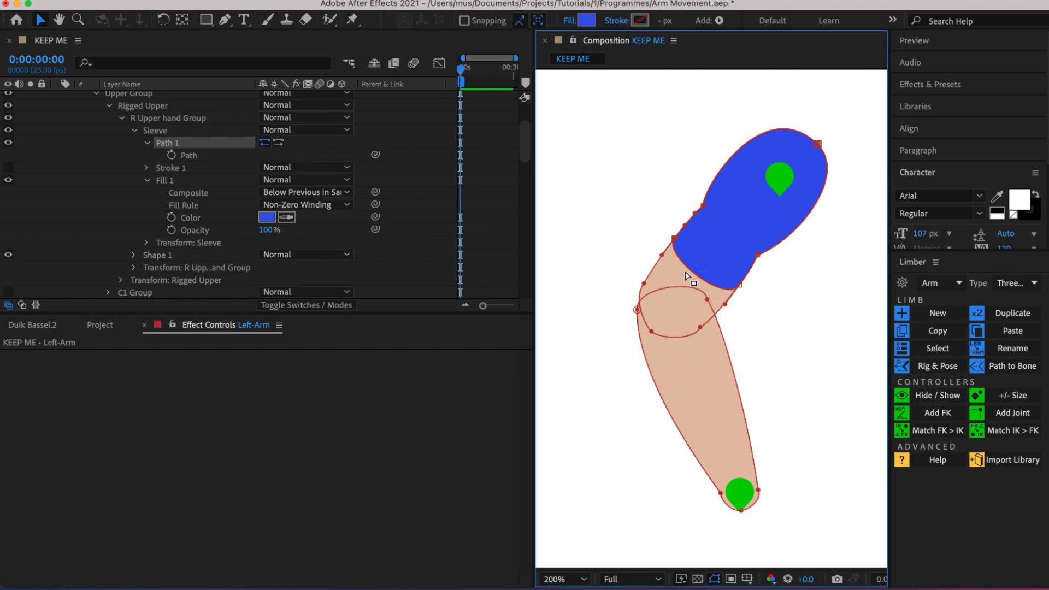
- Convert the sleeve's lower vertices and curve their handles into a cleaner cuff line
{"action": "key", "text": "g"}
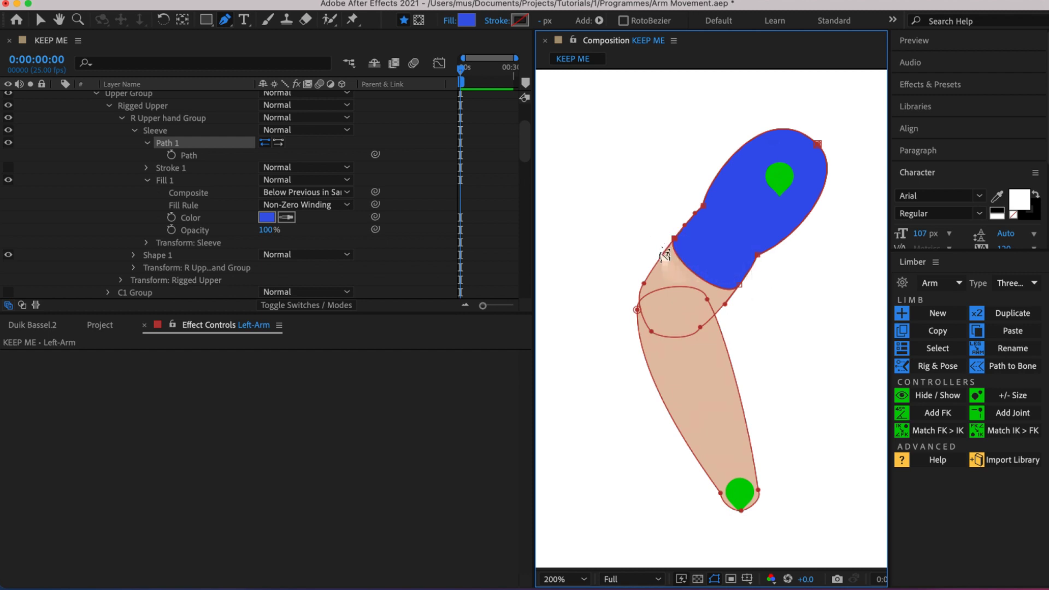
{"action": "left_click", "coordinate": [693, 253]}
{"action": "left_click_drag", "start_coordinate": [735, 285], "coordinate": [720, 283]}
{"action": "key", "text": "super+z"}
{"action": "left_click_drag", "start_coordinate": [727, 276], "coordinate": [706, 263]}
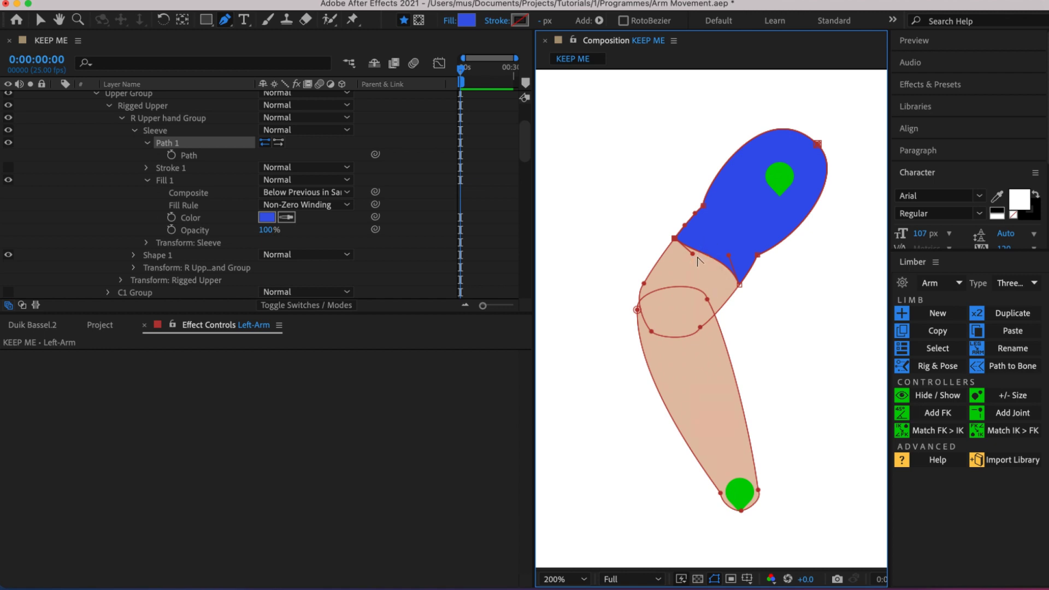
{"action": "left_click_drag", "start_coordinate": [694, 256], "coordinate": [701, 245]}
{"action": "left_click_drag", "start_coordinate": [699, 243], "coordinate": [724, 273]}
{"action": "key", "text": "v"}
{"action": "left_click", "coordinate": [691, 222]}
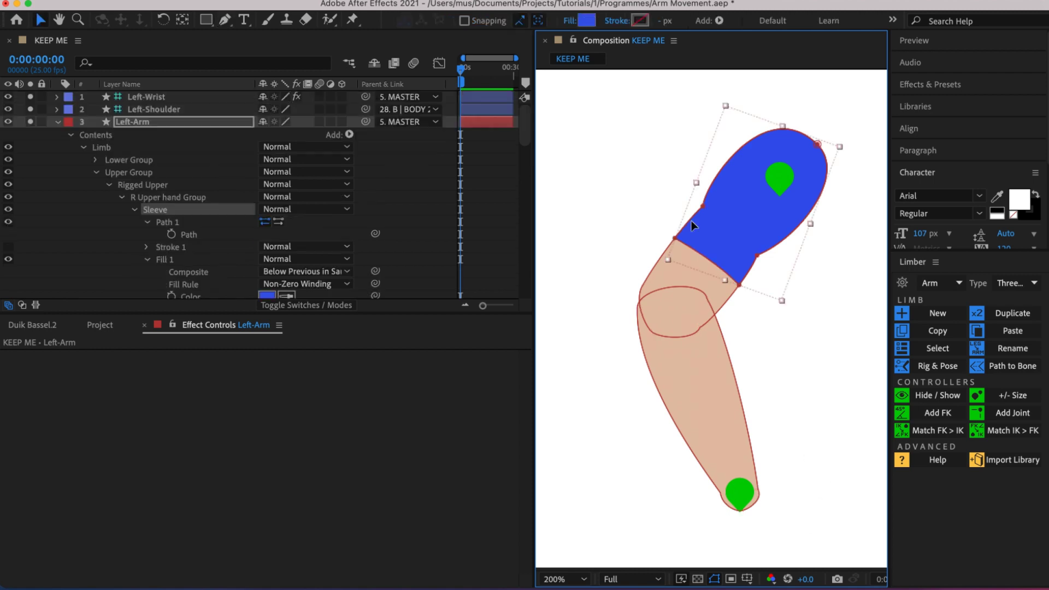